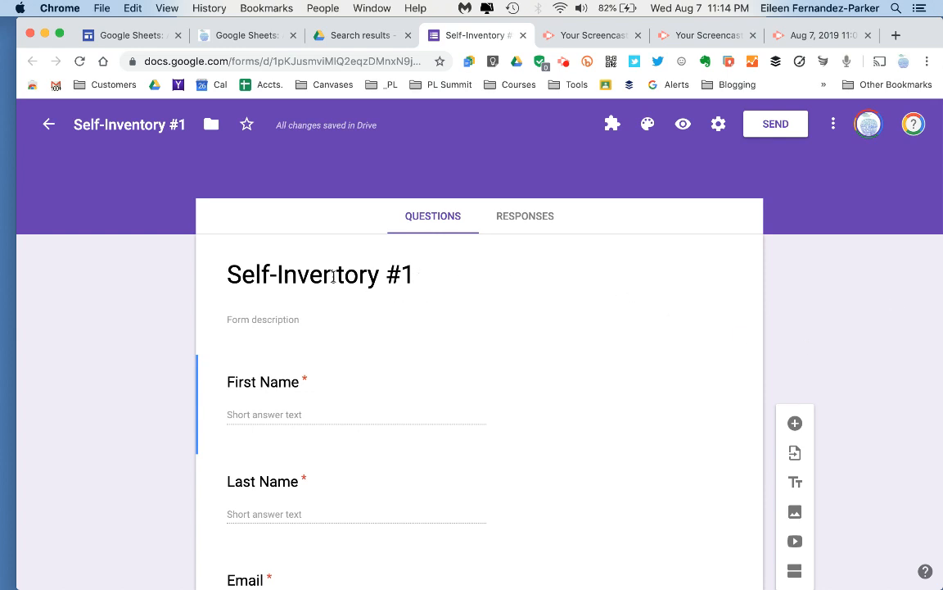
# Create a new spreadsheet named Self-Inventory #1 (Responses) as the destination for the form's responses
pyautogui.scroll(-3, 541, 415)
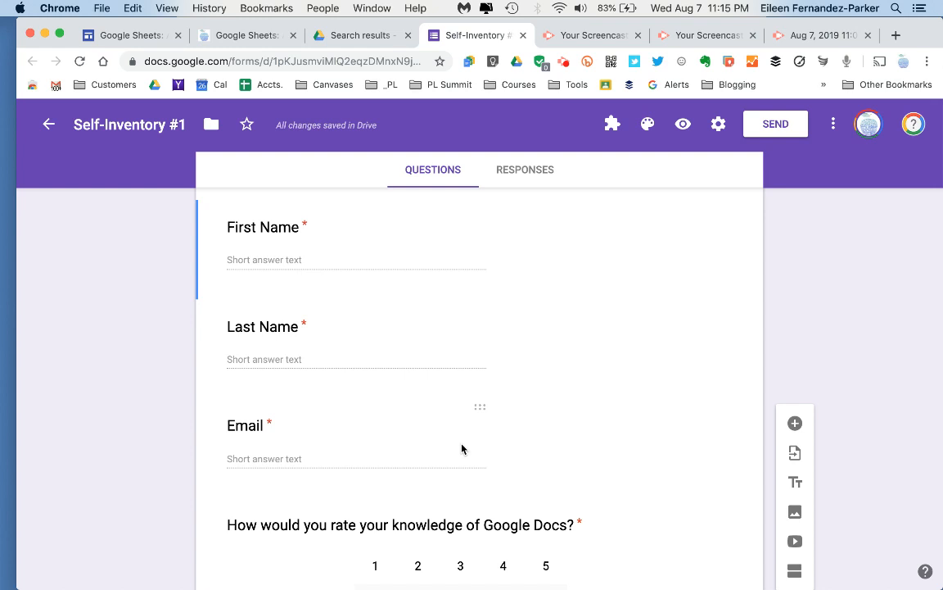
pyautogui.scroll(-1, 462, 448)
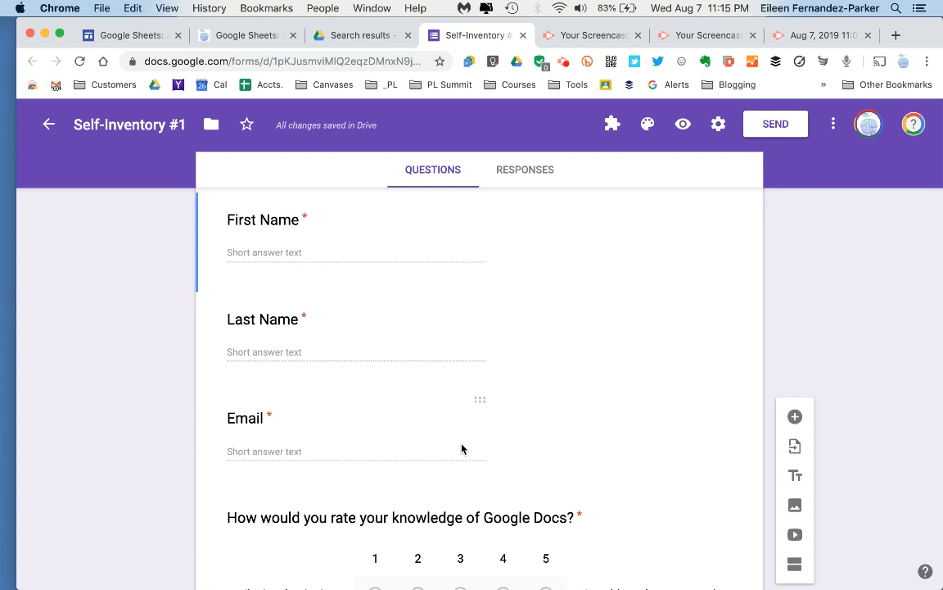
pyautogui.click(530, 178)
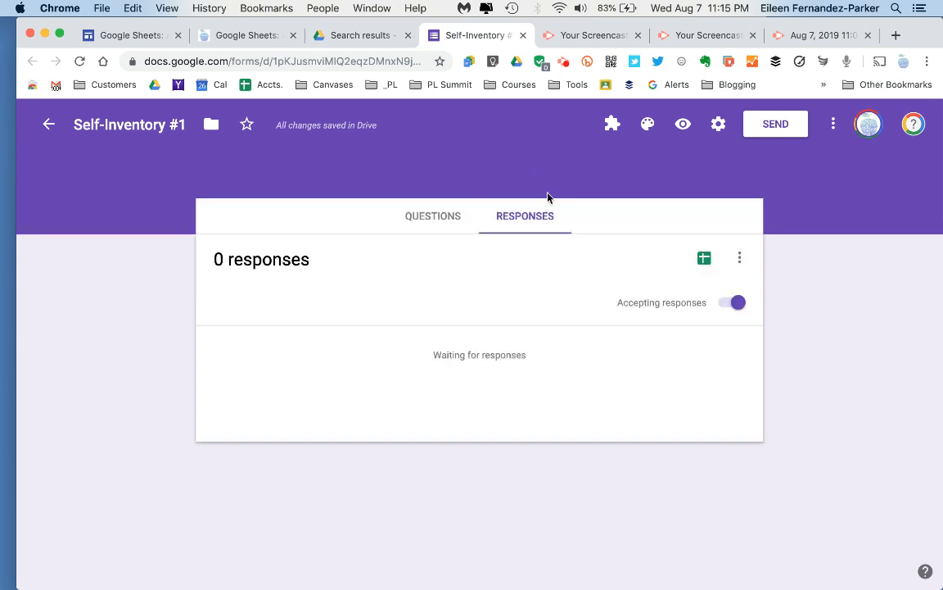
pyautogui.click(704, 259)
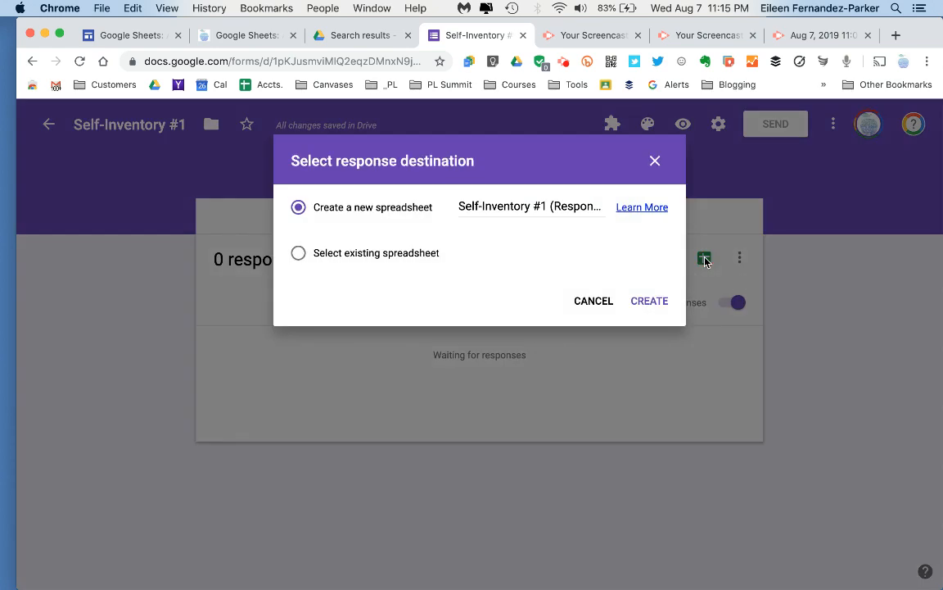
pyautogui.click(481, 206)
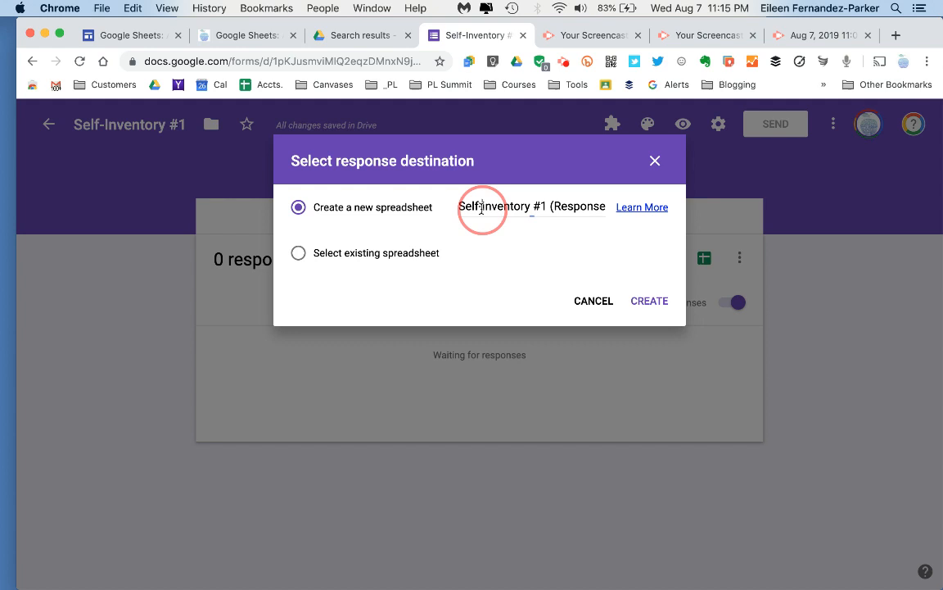
pyautogui.moveTo(482, 206); pyautogui.dragTo(602, 207)
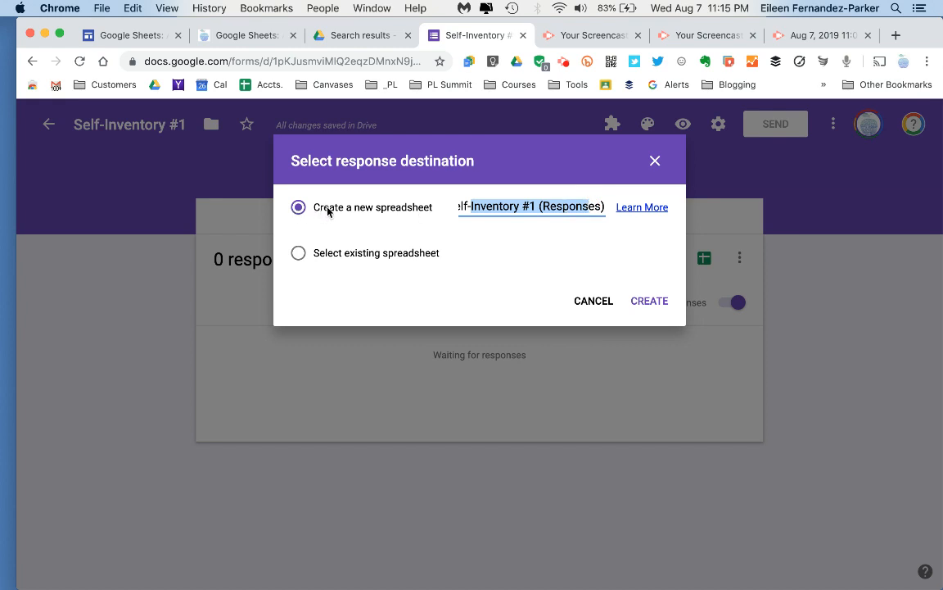
pyautogui.moveTo(328, 209); pyautogui.dragTo(391, 212)
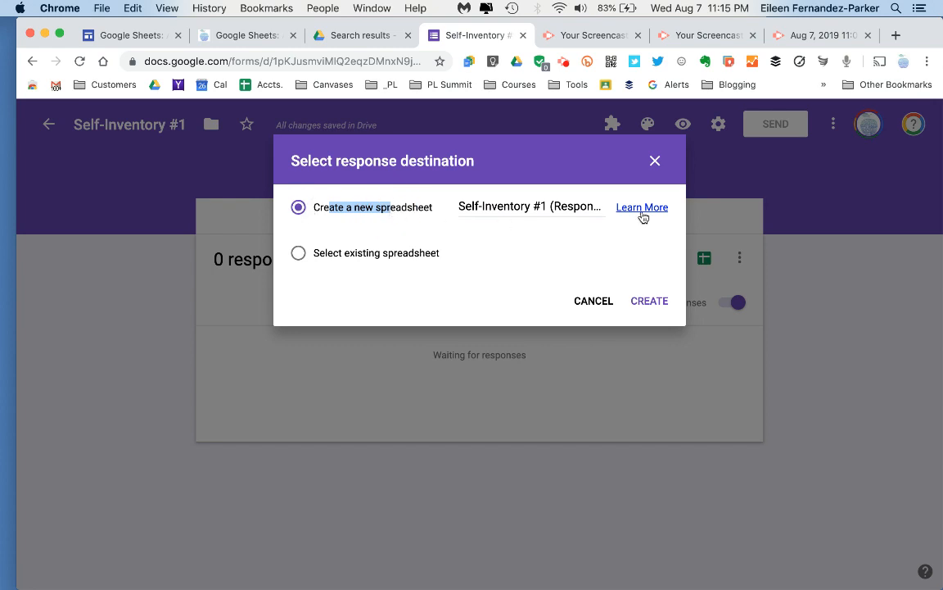
pyautogui.click(648, 302)
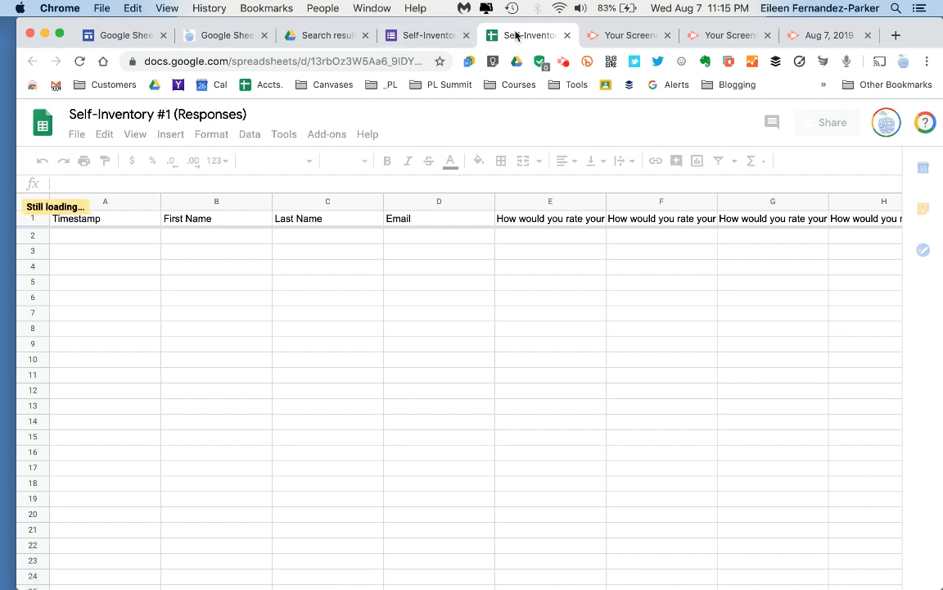
# Examine the full text of the knowledge-rating question headers in row 1 of the response sheet
pyautogui.click(33, 219)
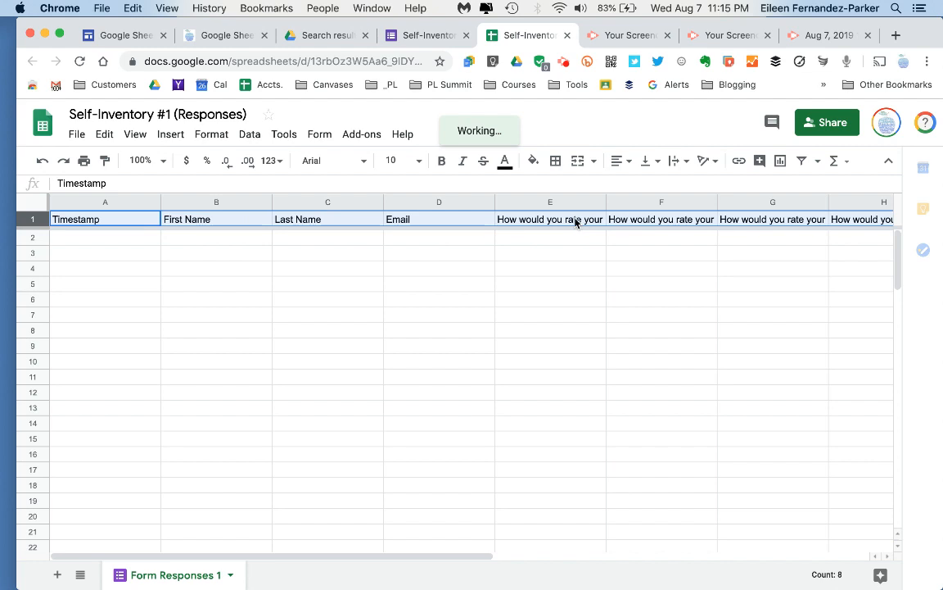
pyautogui.click(577, 221)
pyautogui.click(659, 221)
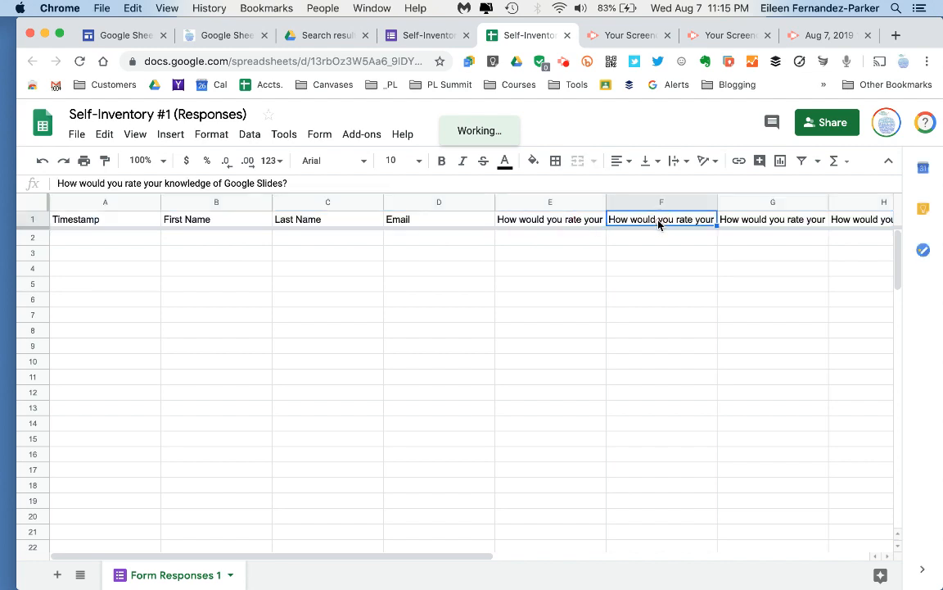
pyautogui.click(771, 219)
pyautogui.hscroll(1, 784, 222)
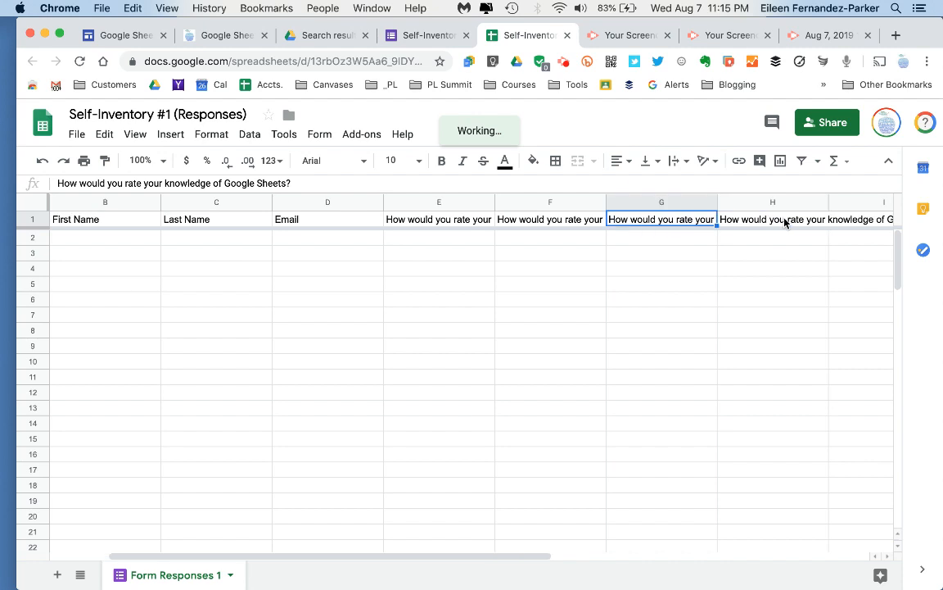
pyautogui.click(785, 221)
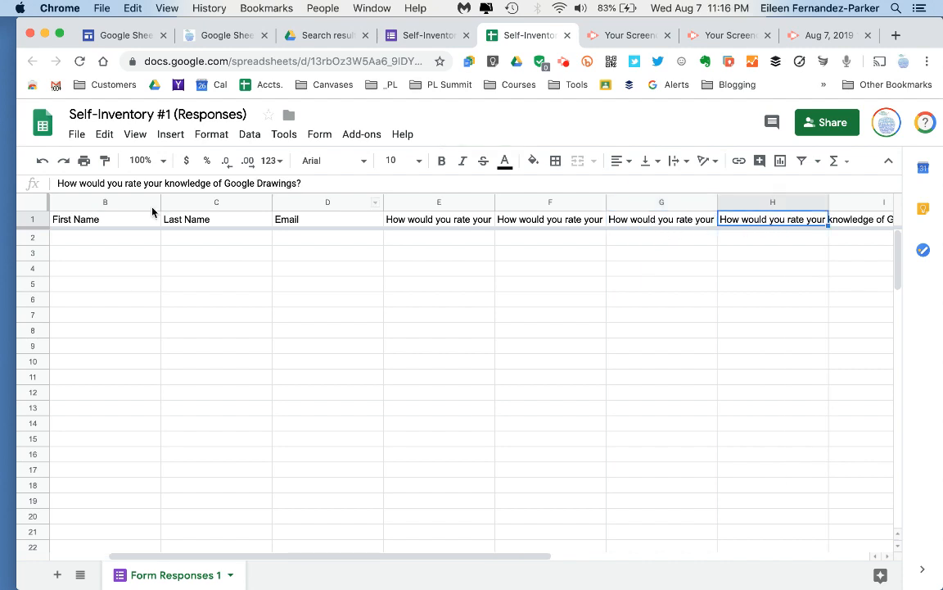
# Wrap the header text in row 1 of the response sheet and check the rating-question cells
pyautogui.click(30, 219)
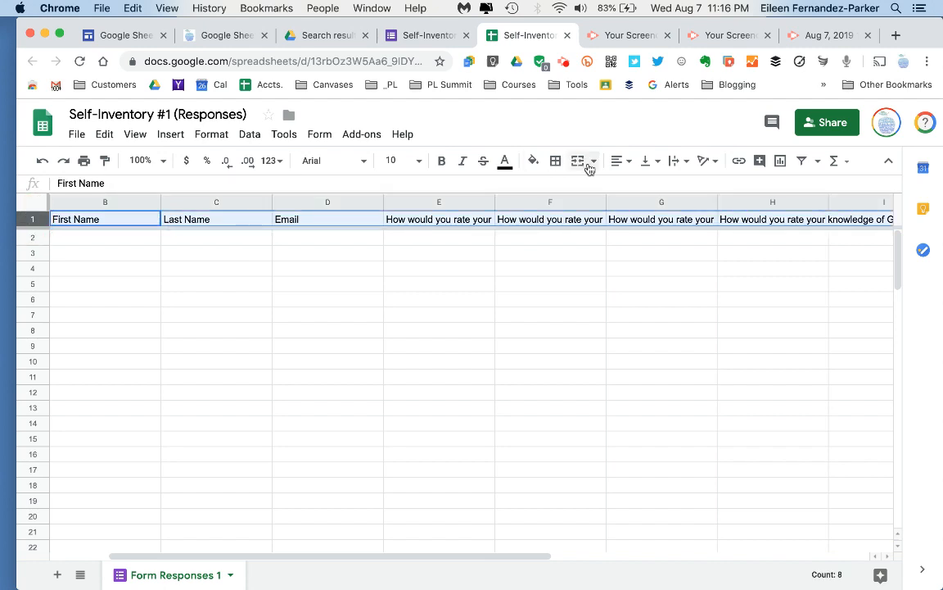
pyautogui.click(680, 162)
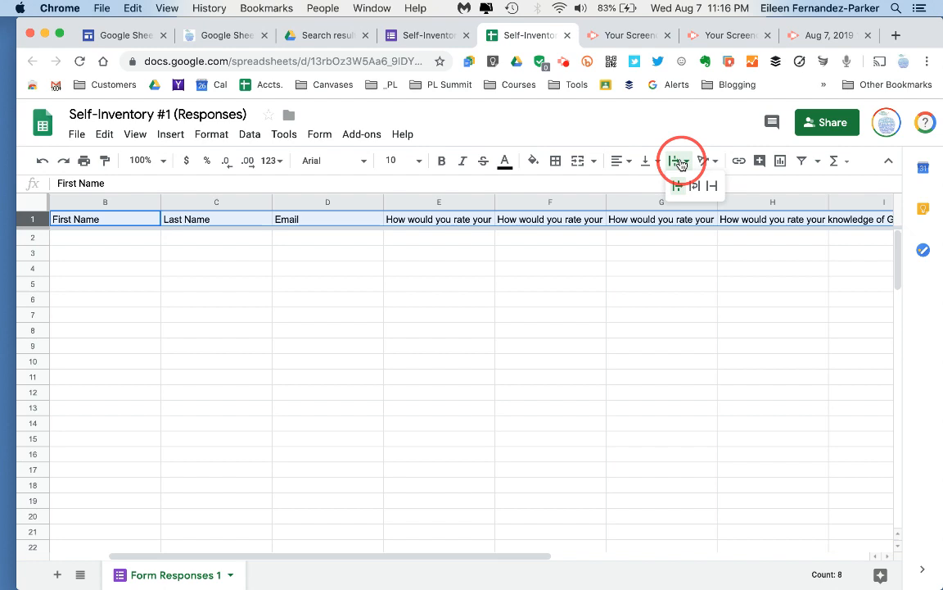
pyautogui.click(696, 188)
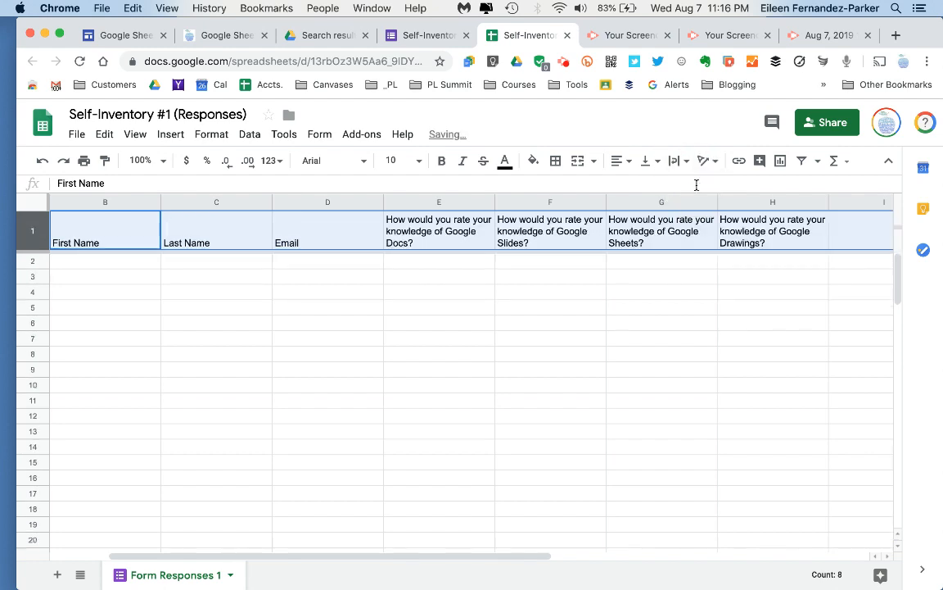
pyautogui.click(643, 227)
pyautogui.click(573, 233)
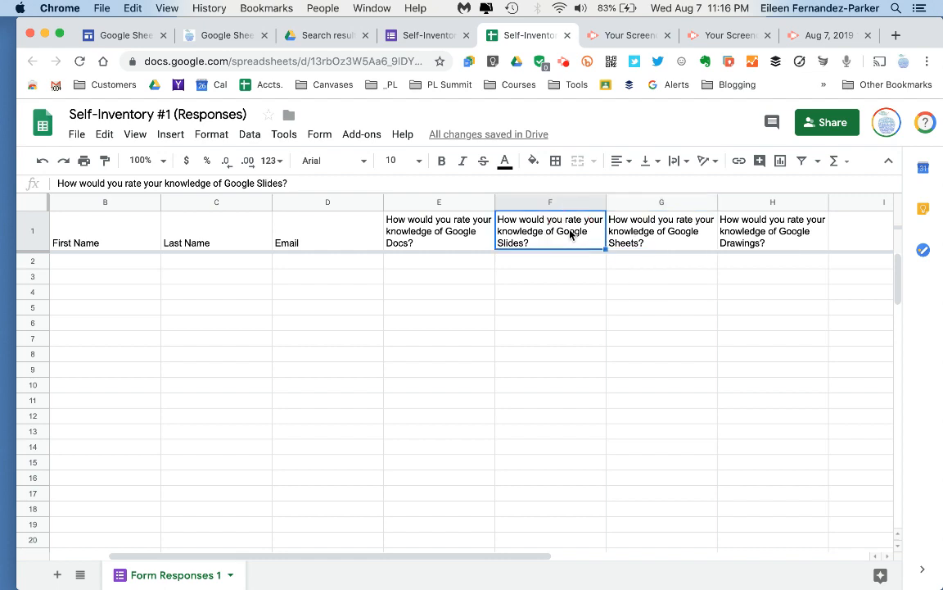
pyautogui.click(457, 232)
pyautogui.click(761, 233)
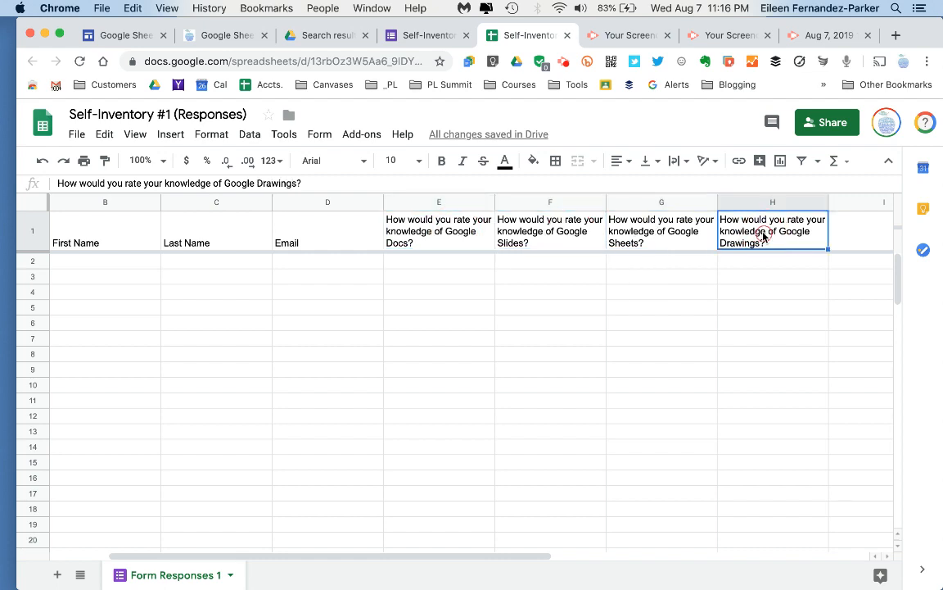
pyautogui.click(672, 239)
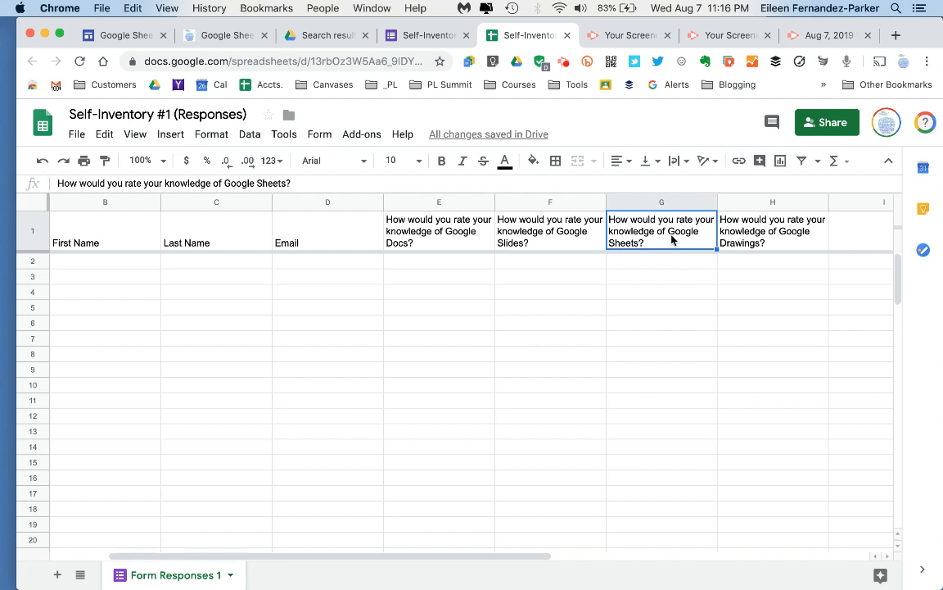
# Return to the form's questions and show a description for the Google Docs rating question
pyautogui.click(427, 37)
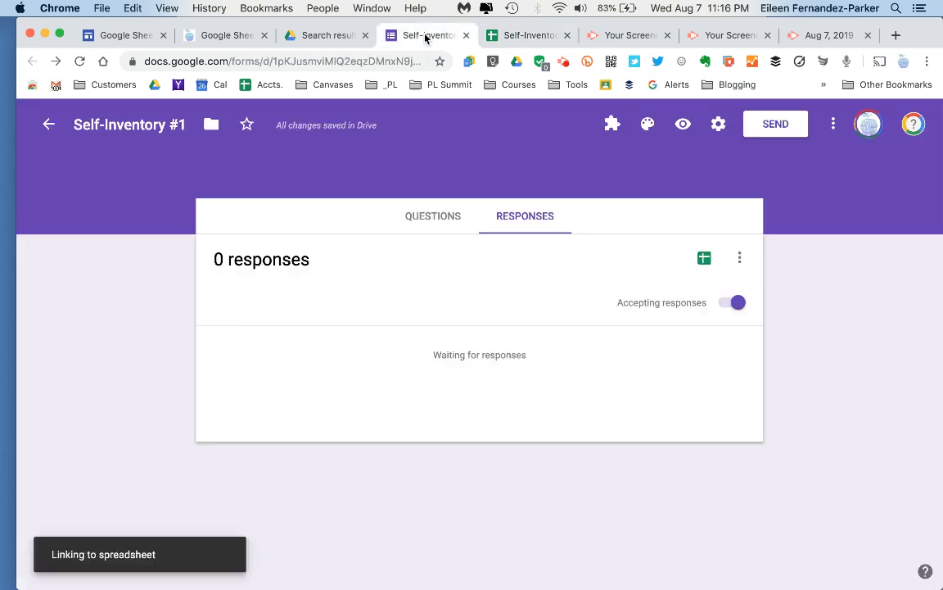
pyautogui.click(427, 218)
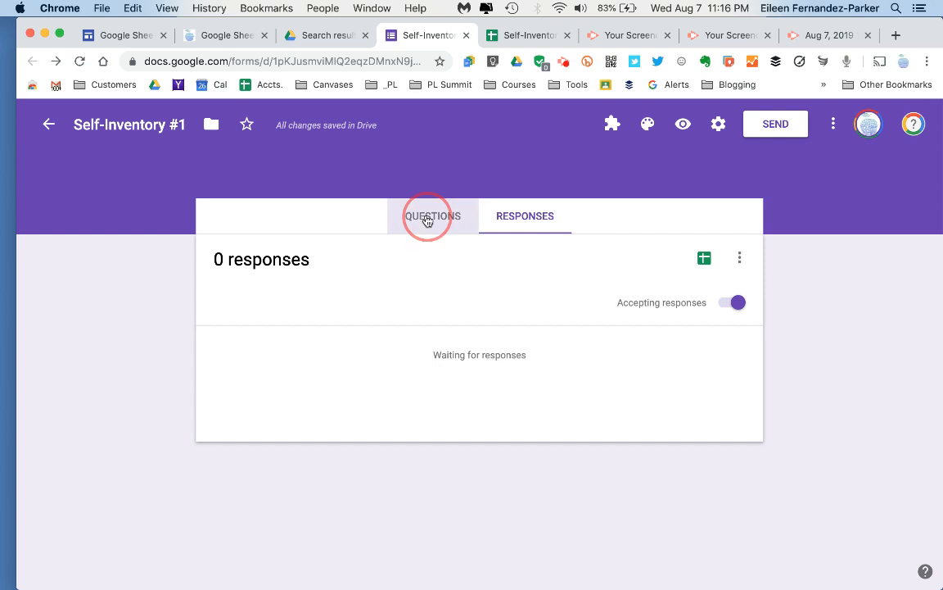
pyautogui.scroll(-5, 475, 448)
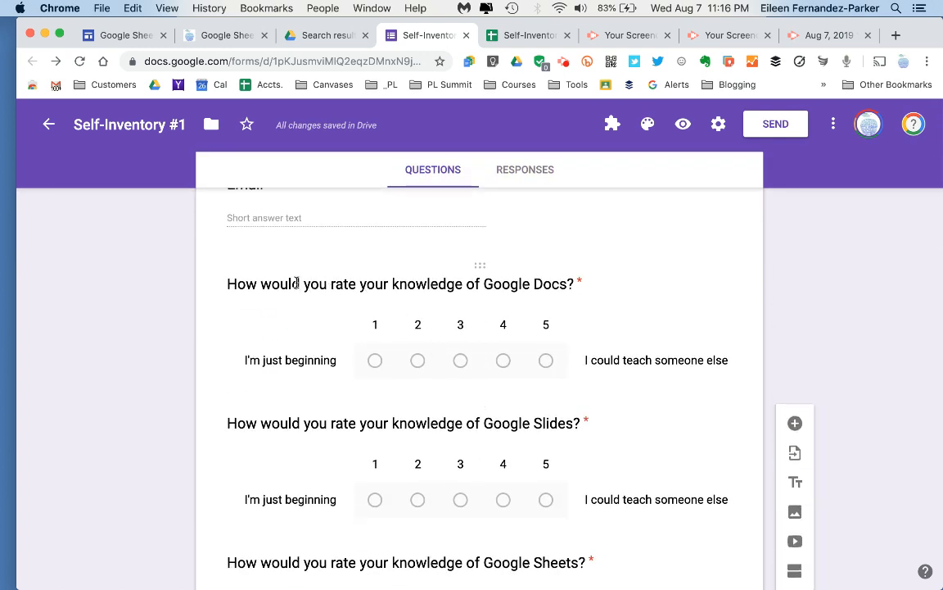
pyautogui.click(293, 291)
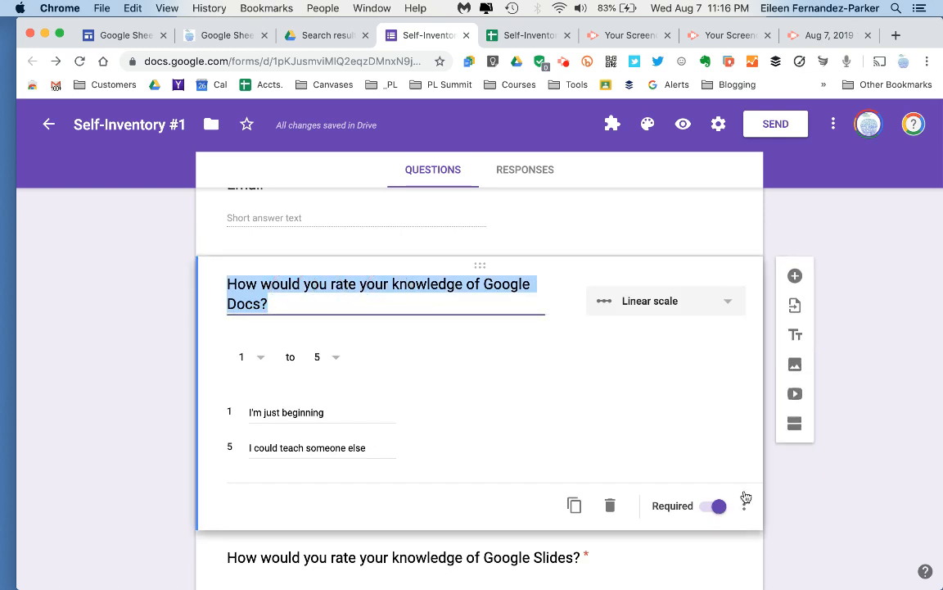
pyautogui.click(745, 508)
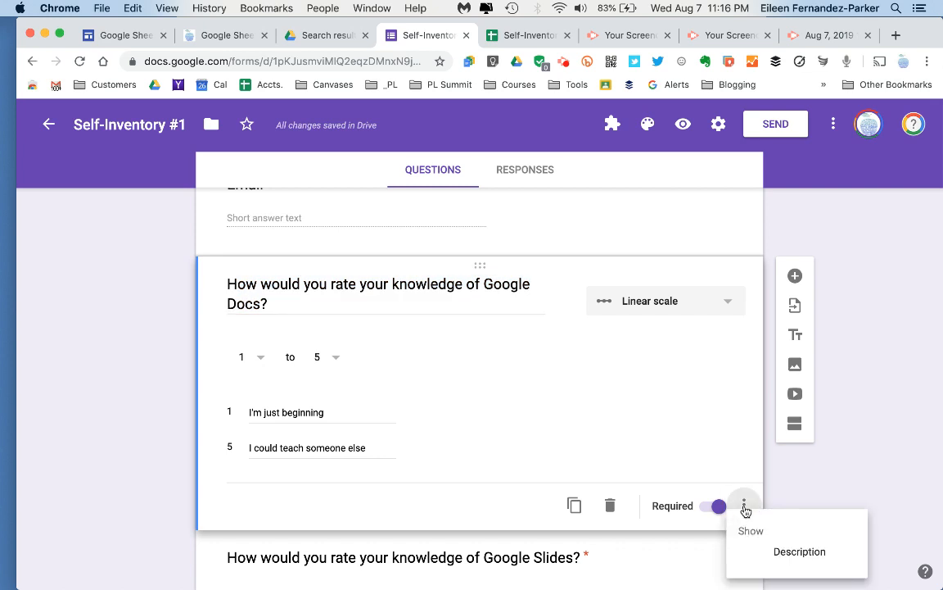
pyautogui.click(803, 553)
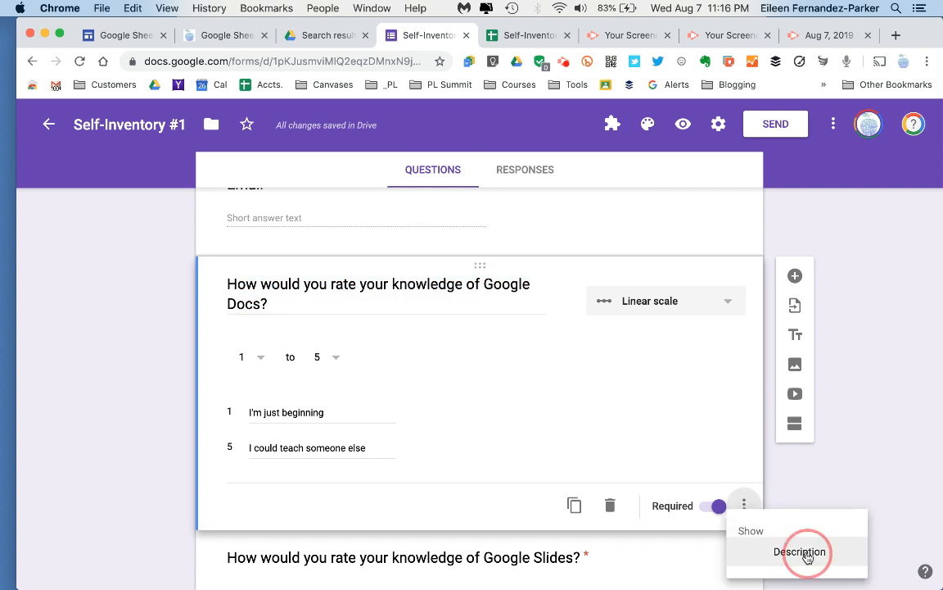
# Move the Google Docs question text into its description and set the question title to Docs
pyautogui.click(241, 284)
pyautogui.press('super+c')
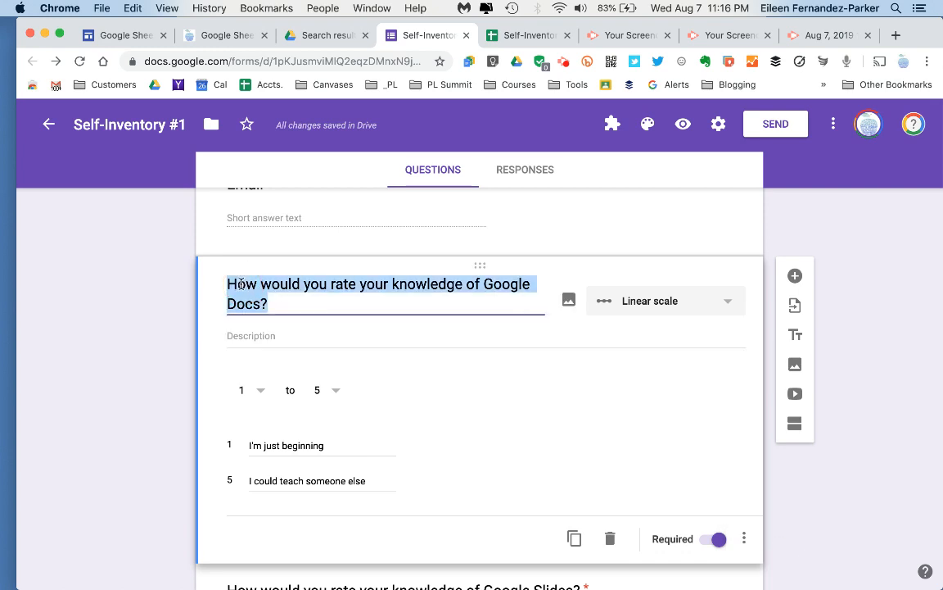
pyautogui.press('BackSpace')
pyautogui.click(248, 329)
pyautogui.press('super+v')
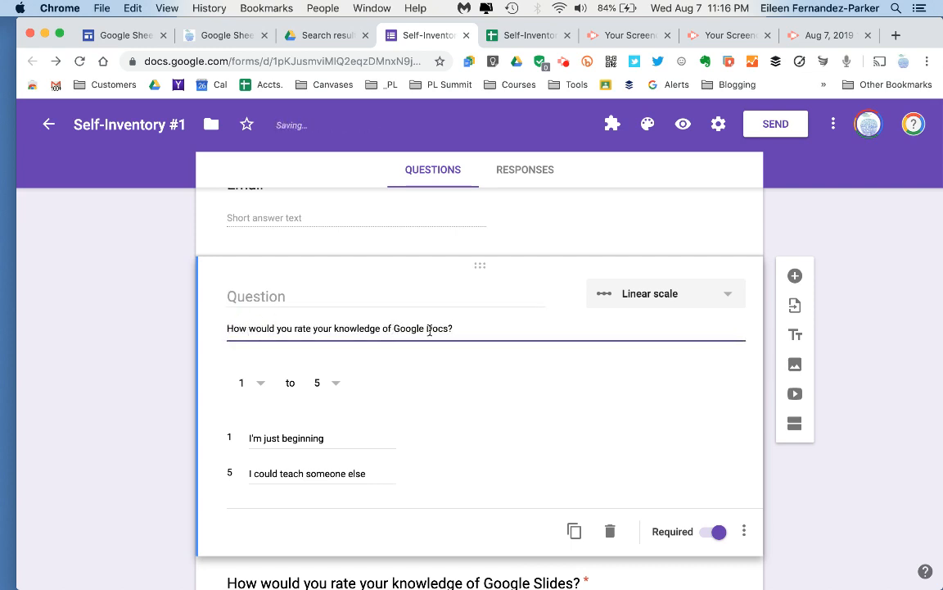
pyautogui.click(285, 296)
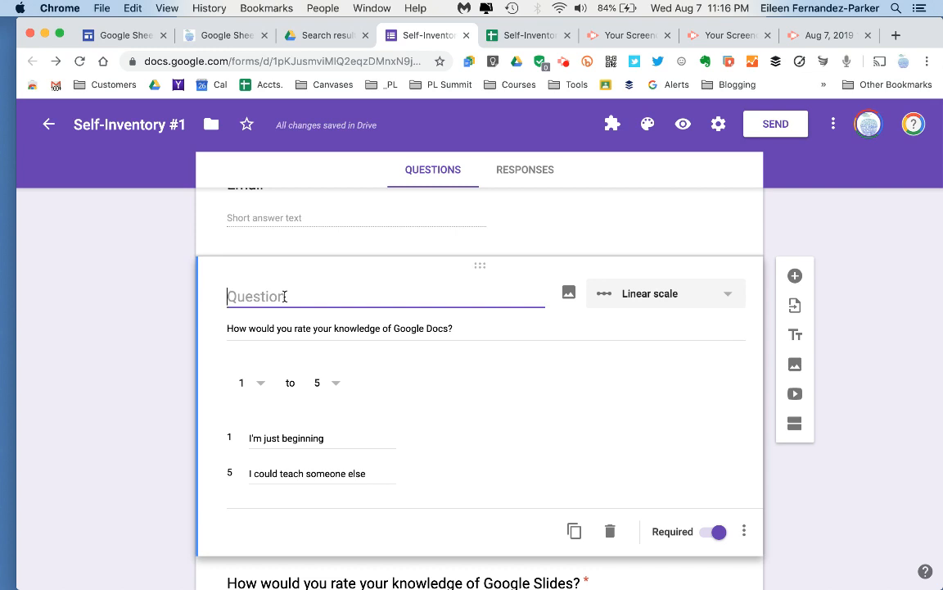
pyautogui.write('Docs')
pyautogui.click(444, 418)
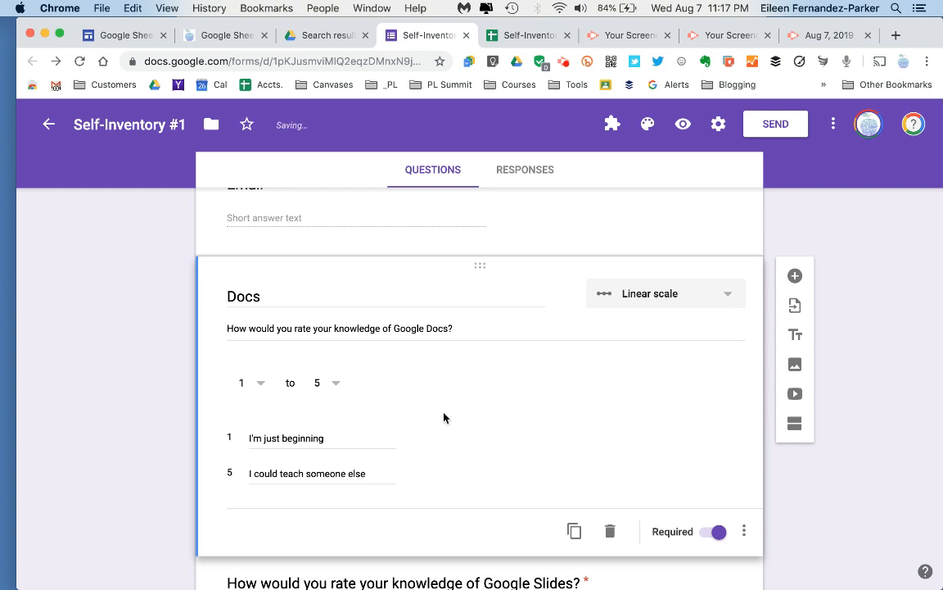
# Show a description for the Google Slides rating question
pyautogui.scroll(-5, 444, 418)
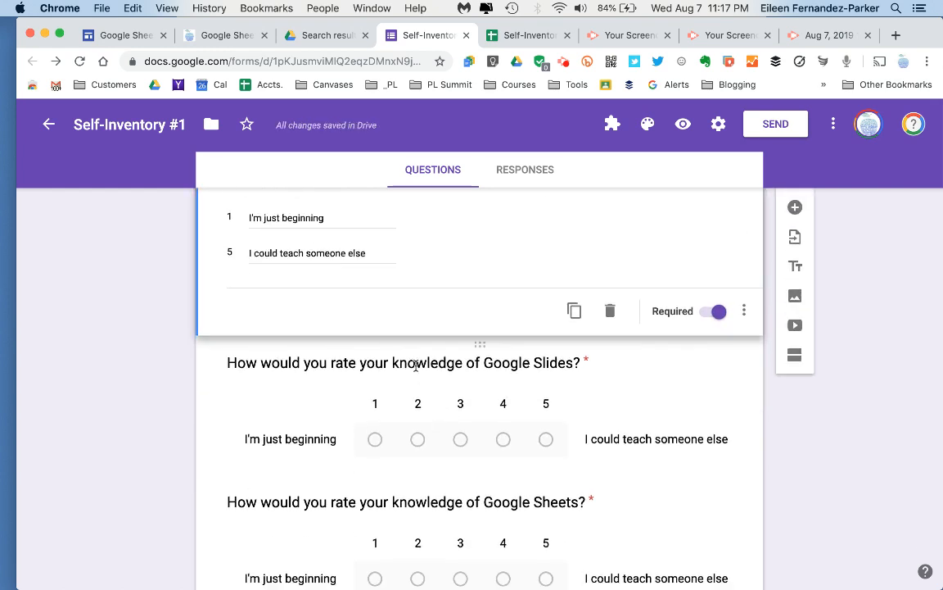
pyautogui.doubleClick(416, 366)
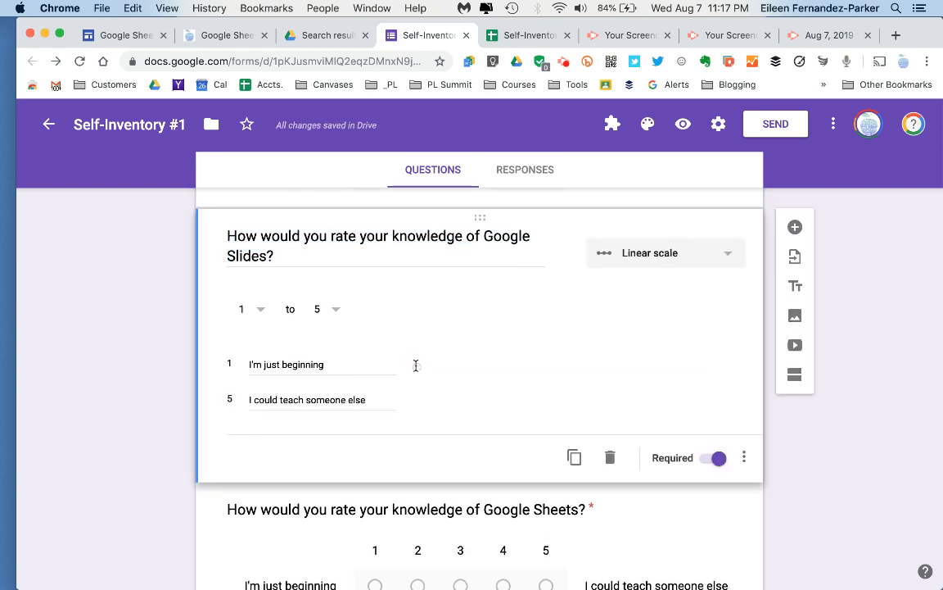
pyautogui.click(744, 457)
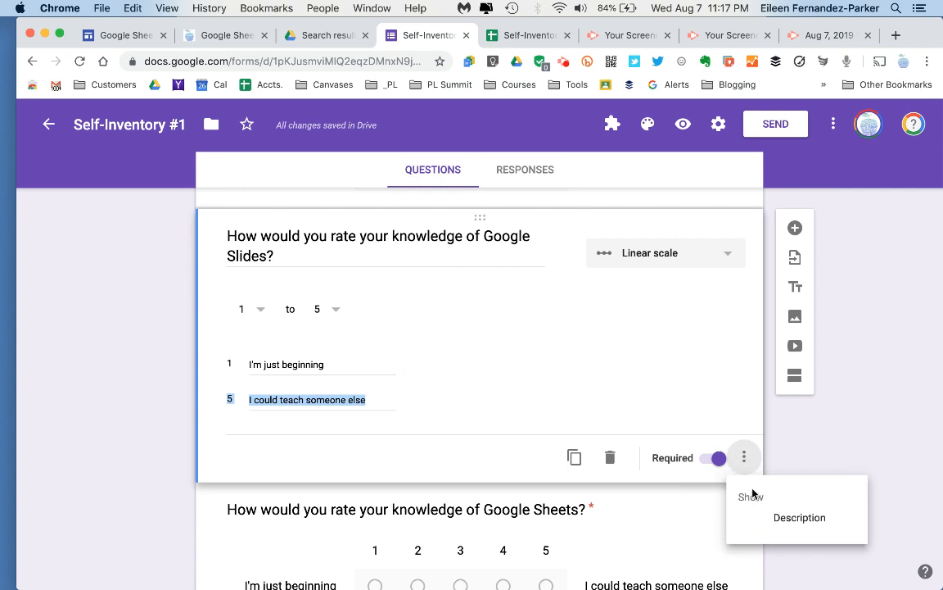
pyautogui.click(816, 522)
# Move the Google Slides question text into its description and set the question title to Slides
pyautogui.tripleClick(347, 233)
pyautogui.press('super+c')
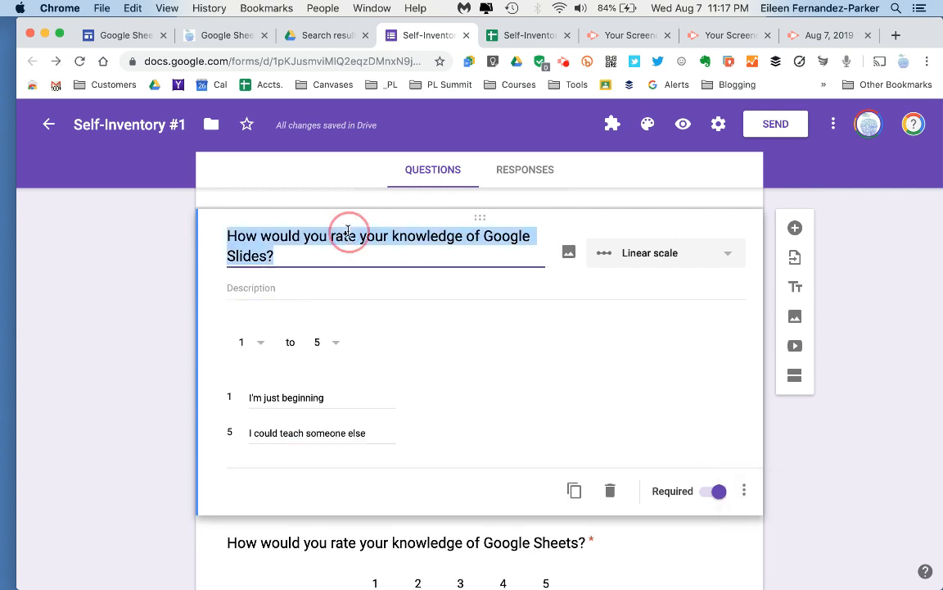
pyautogui.press('BackSpace')
pyautogui.click(352, 283)
pyautogui.press('super+v')
pyautogui.click(301, 242)
pyautogui.write('Slides')
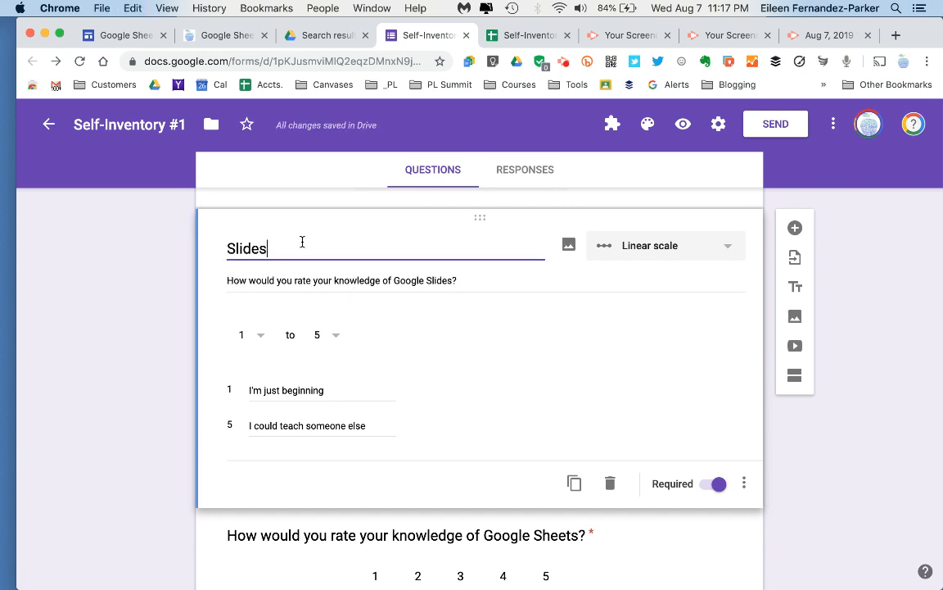
pyautogui.scroll(-3, 404, 385)
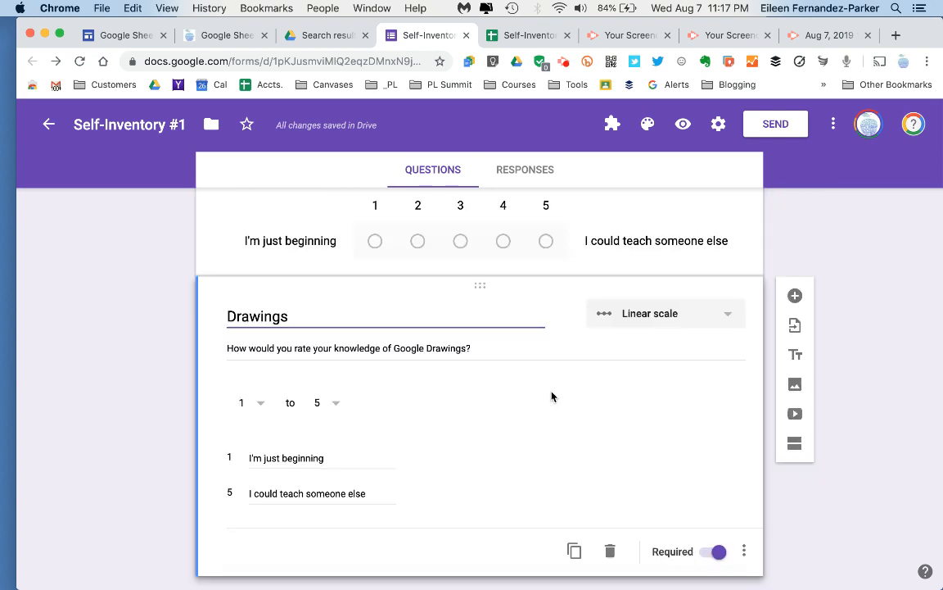
pyautogui.scroll(3, 551, 396)
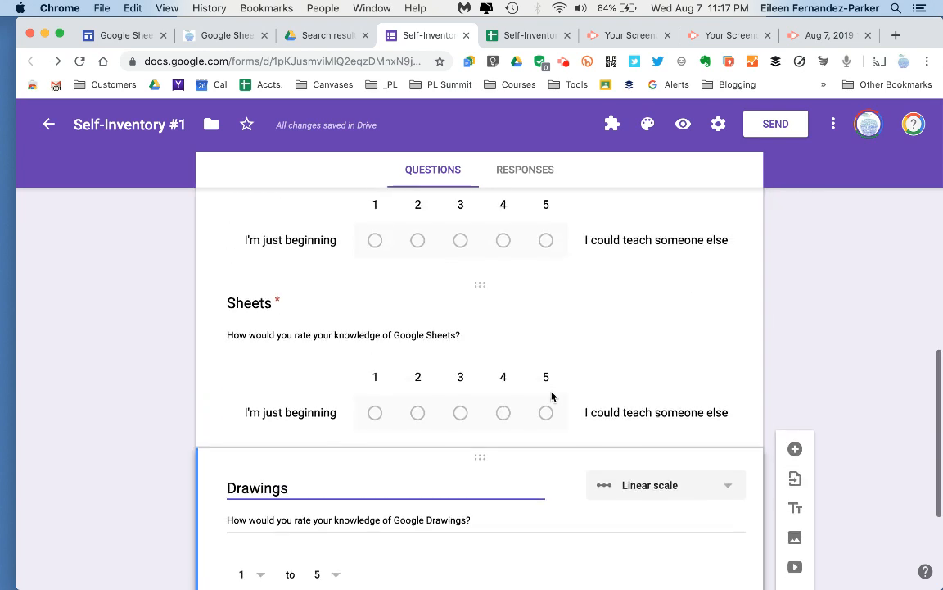
# Check the short titles of the Drawings and Sheets questions and the full question text in the Sheets description
pyautogui.doubleClick(243, 514)
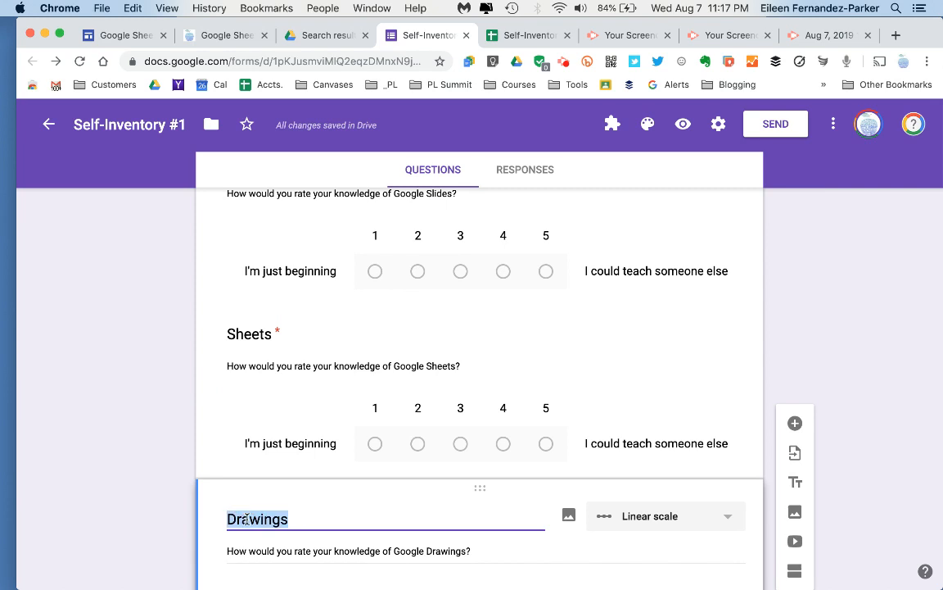
pyautogui.click(243, 332)
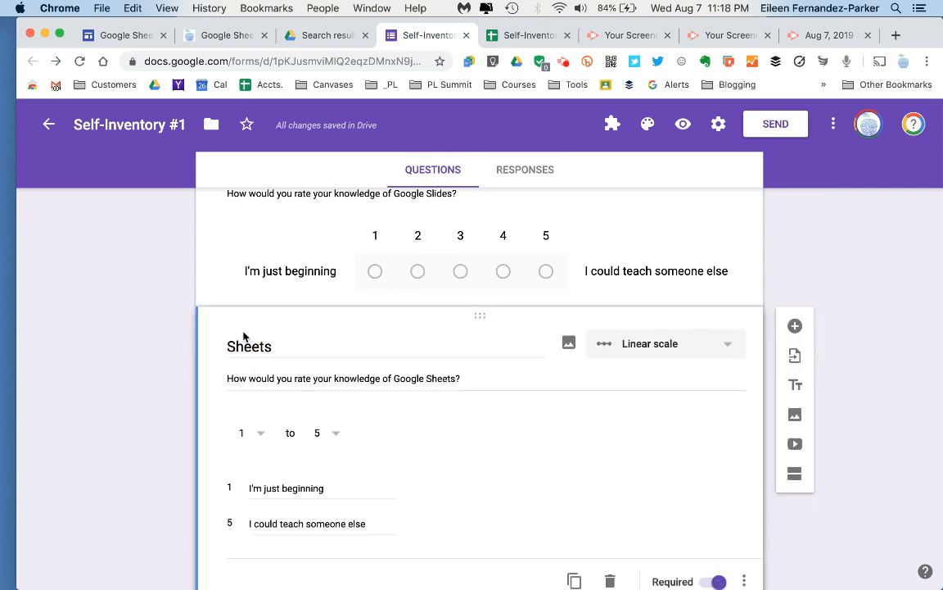
pyautogui.doubleClick(246, 346)
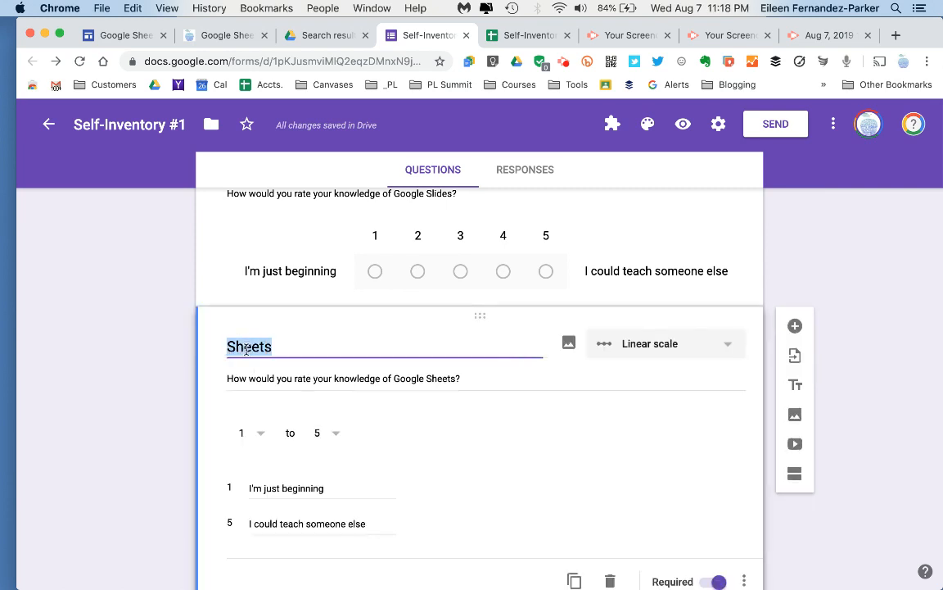
pyautogui.tripleClick(244, 378)
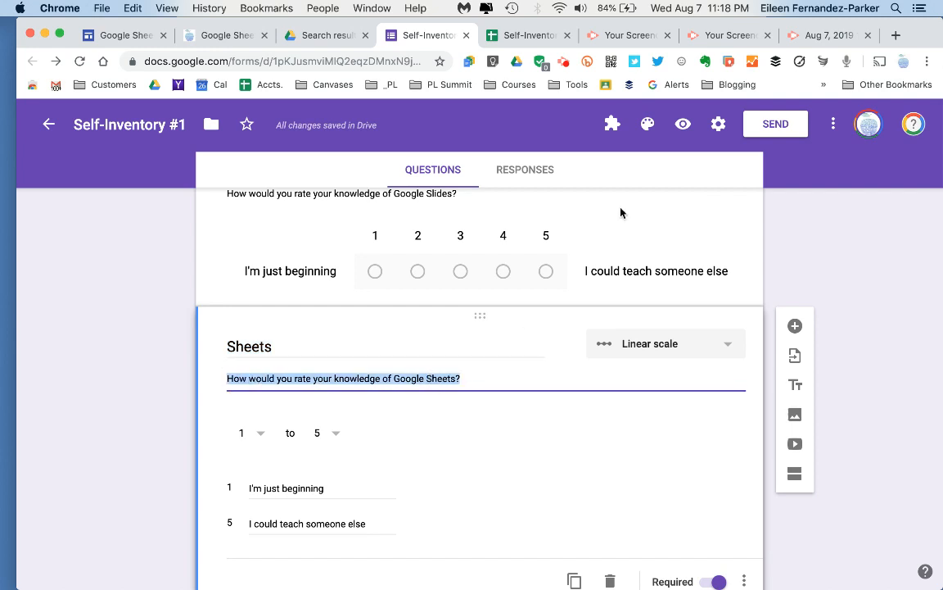
# Preview the live form and check the Docs and Slides question titles with their descriptions
pyautogui.click(683, 124)
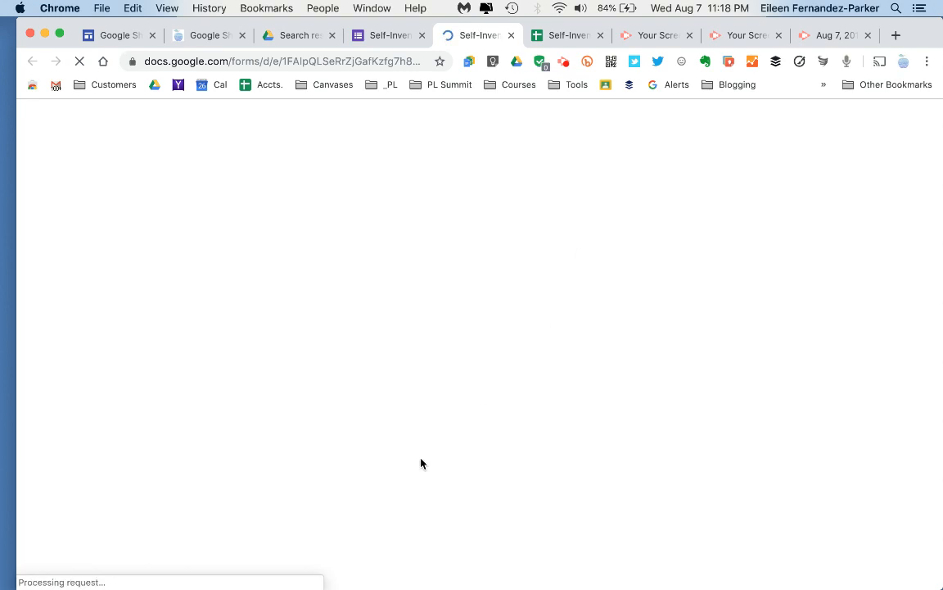
pyautogui.scroll(-5, 412, 472)
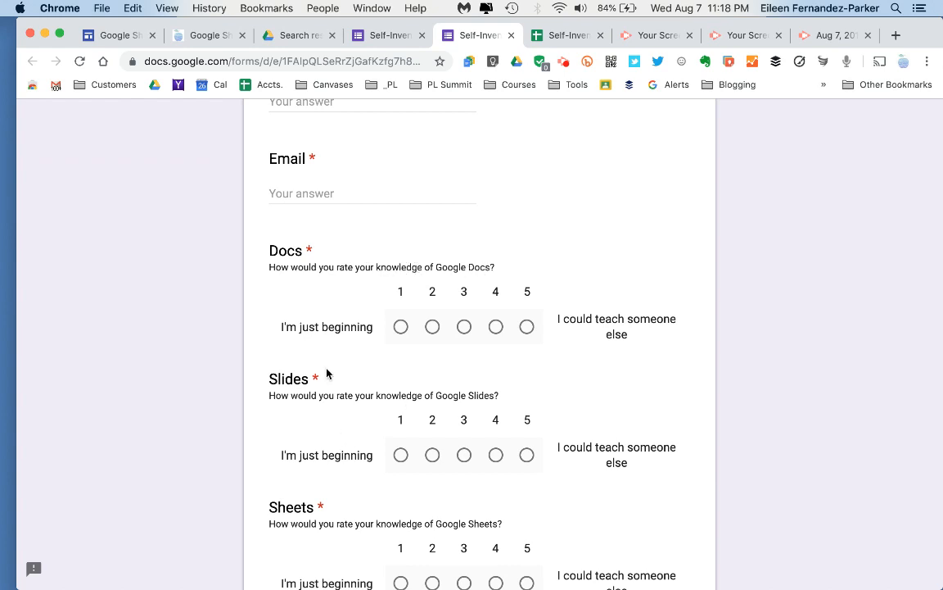
pyautogui.doubleClick(289, 252)
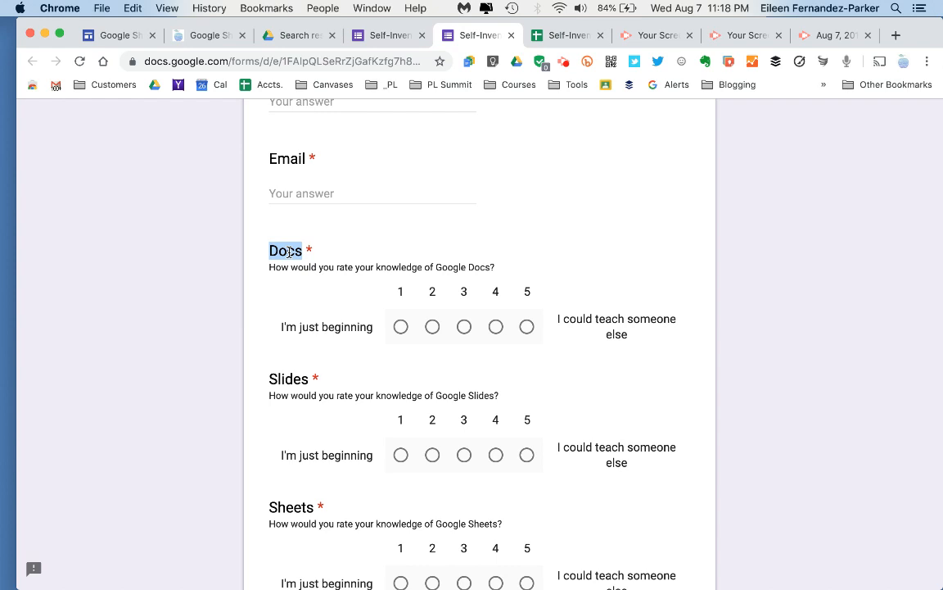
pyautogui.click(288, 376)
pyautogui.doubleClick(288, 376)
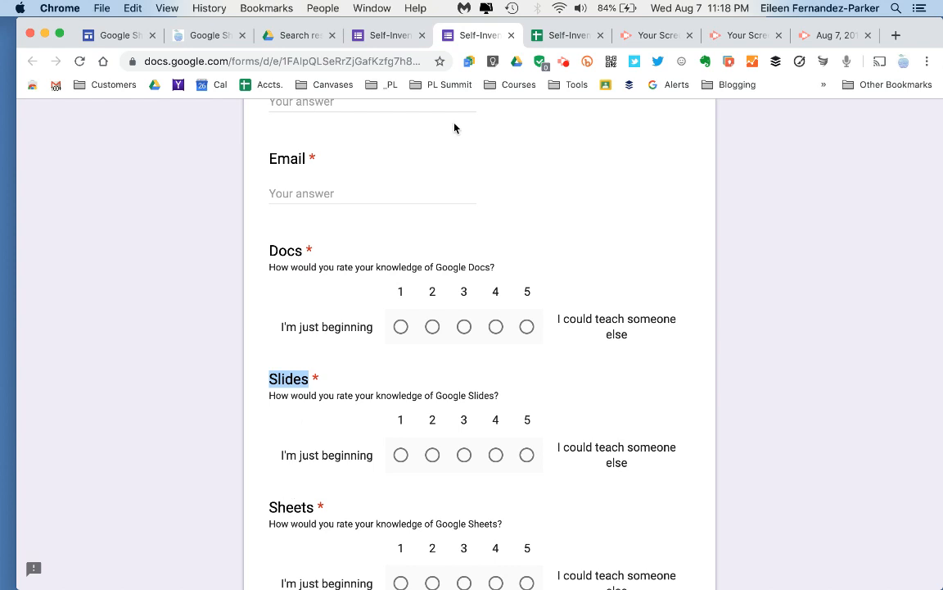
# Switch to the Self-Inventory #1 (Responses) spreadsheet and select the Docs through Drawings column headers to review them
pyautogui.click(556, 38)
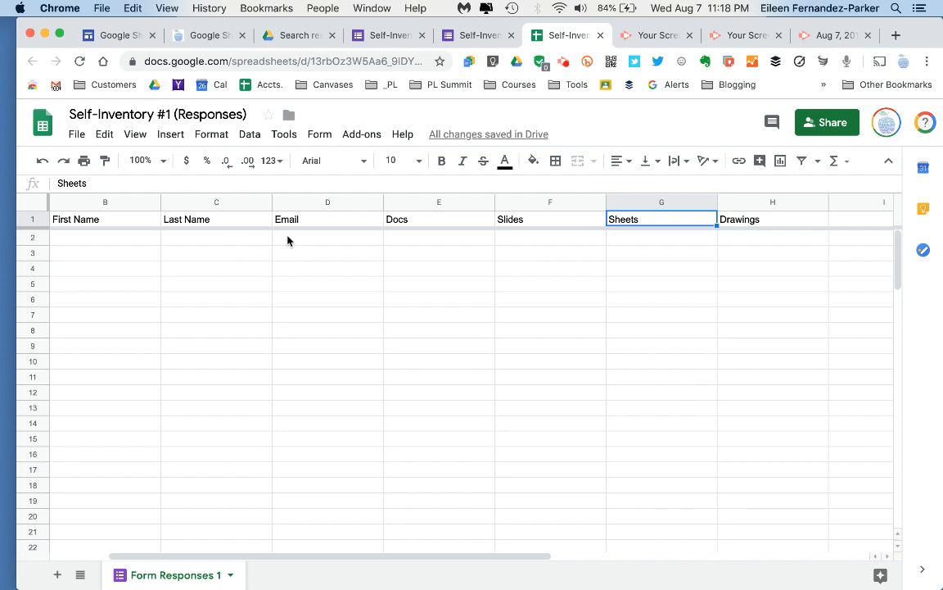
pyautogui.moveTo(410, 221); pyautogui.dragTo(733, 220)
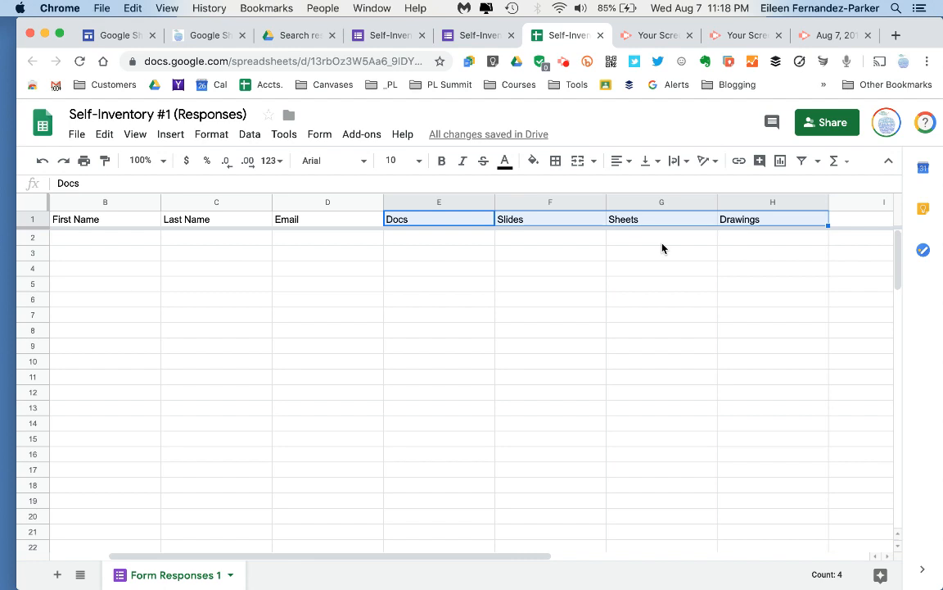
# Review the list of add-ons already installed for the spreadsheet, including Autocrat, and close it
pyautogui.click(365, 144)
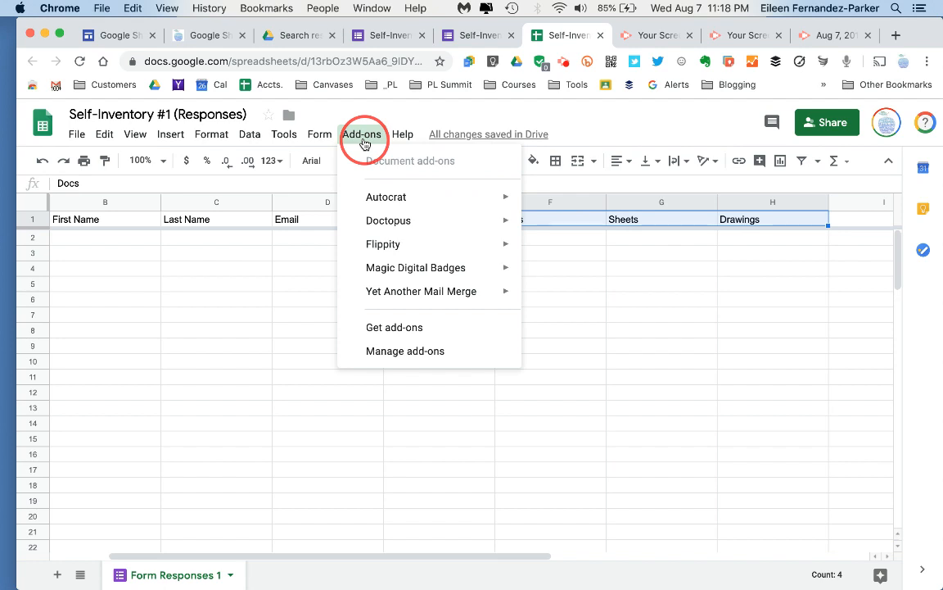
pyautogui.moveTo(385, 203)
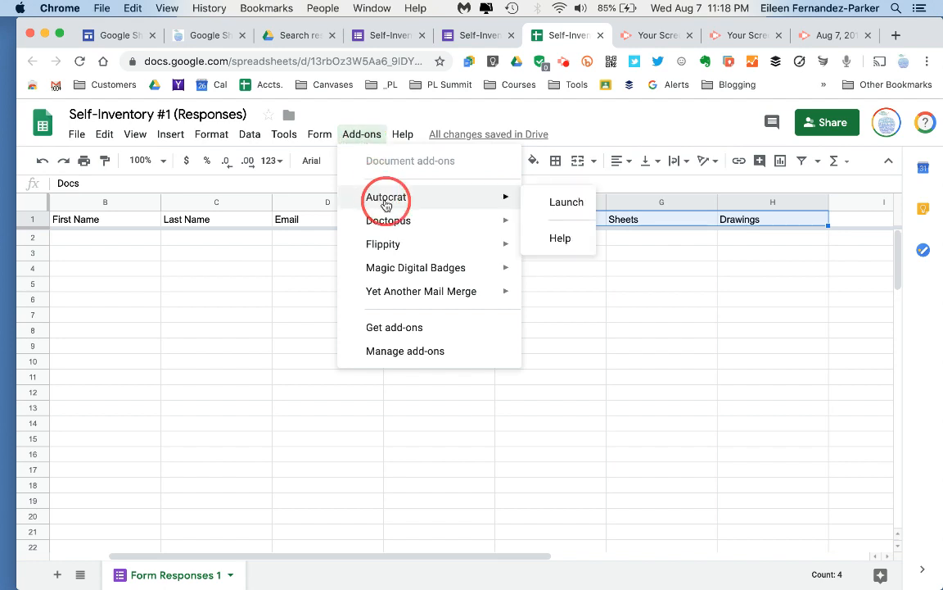
pyautogui.click(401, 353)
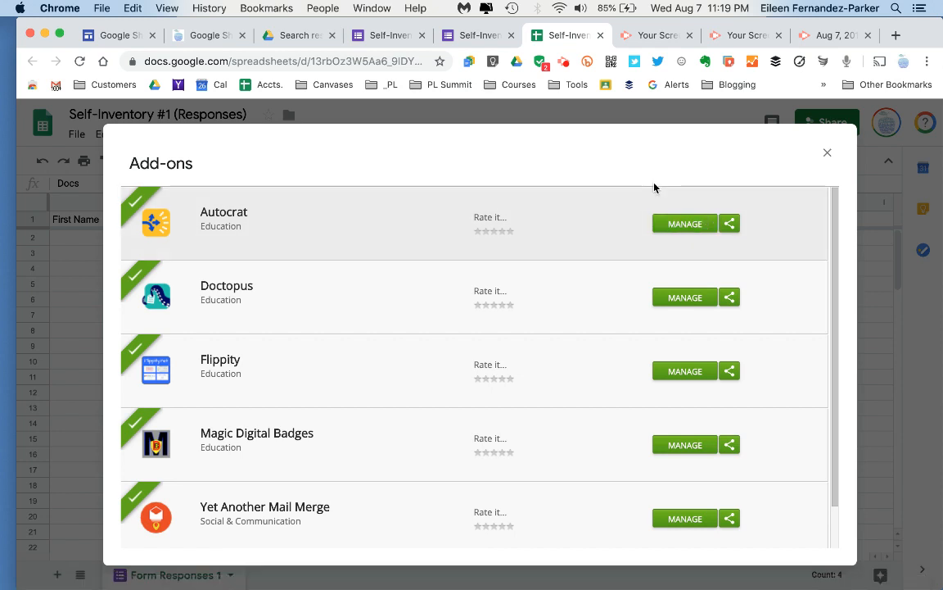
pyautogui.click(827, 153)
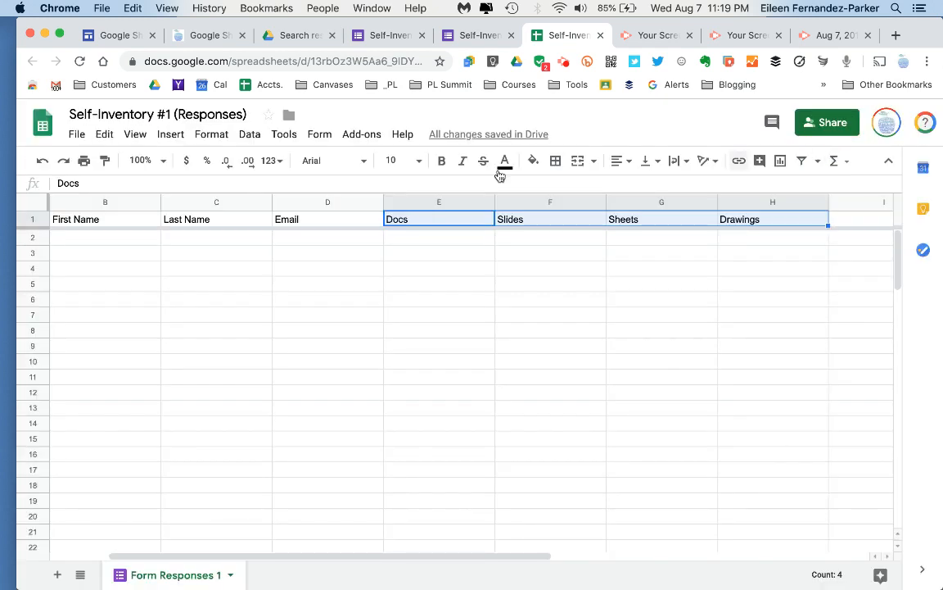
# Open the spreadsheet's add-on store and filter the offerings to the Education category
pyautogui.click(362, 136)
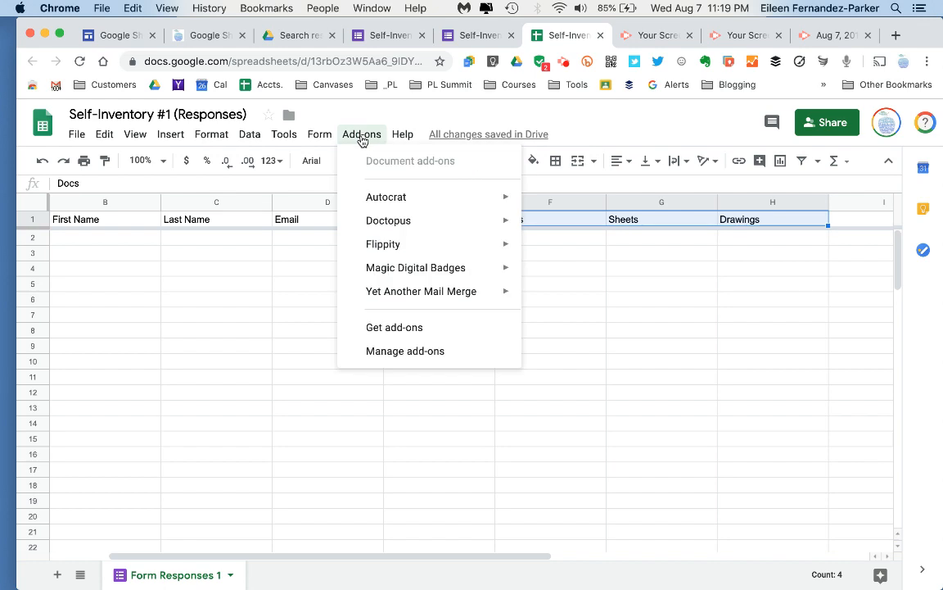
pyautogui.click(388, 330)
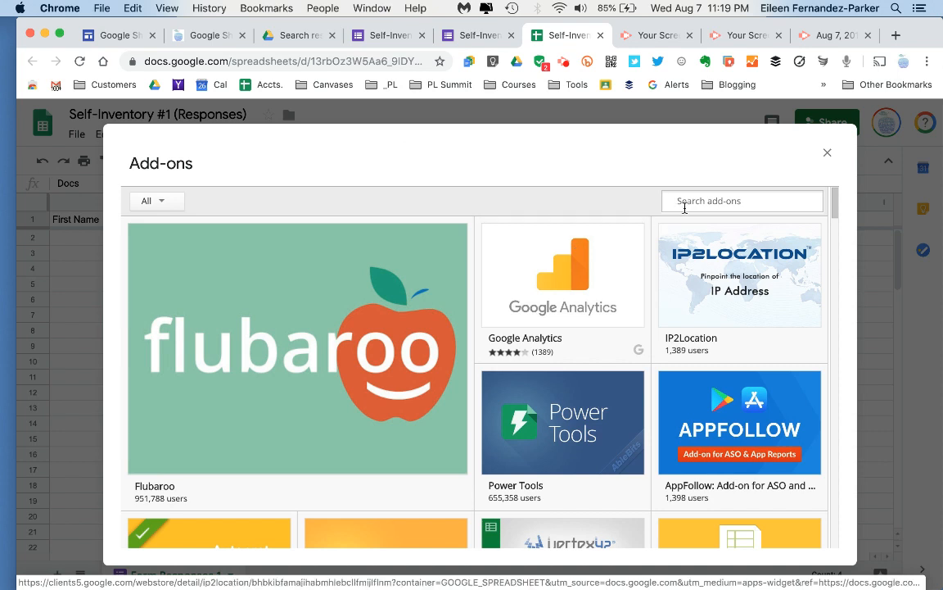
pyautogui.click(699, 201)
pyautogui.click(699, 200)
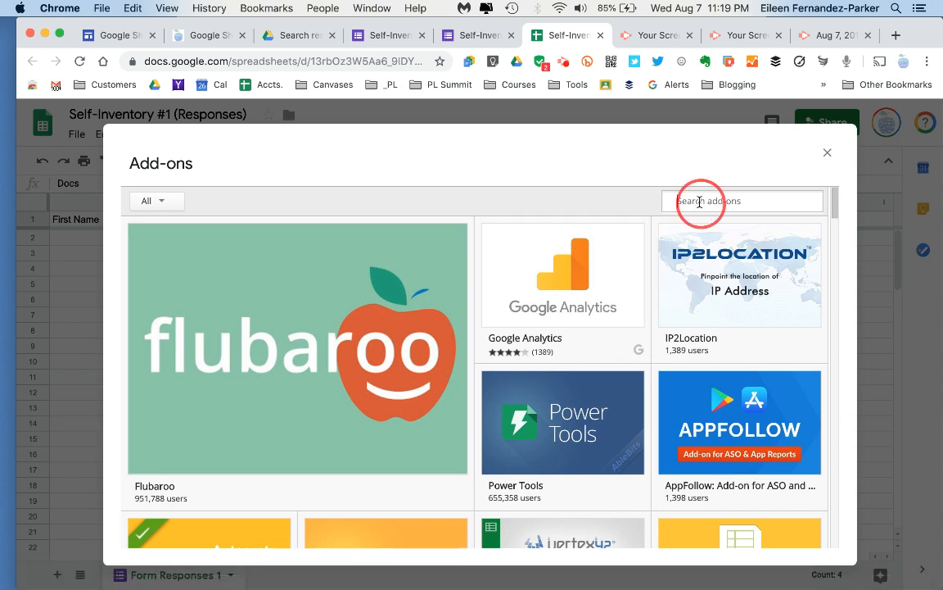
pyautogui.click(165, 203)
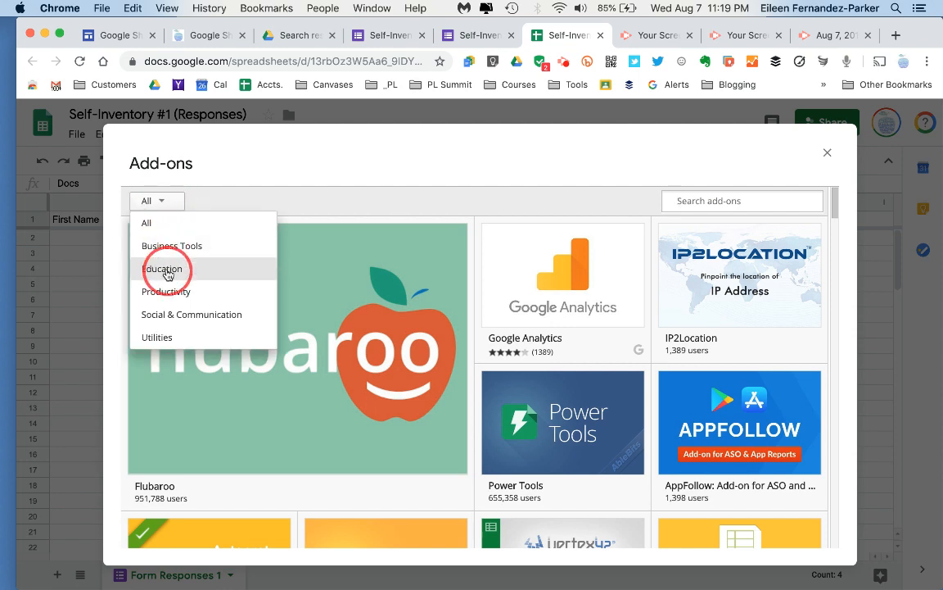
pyautogui.click(164, 270)
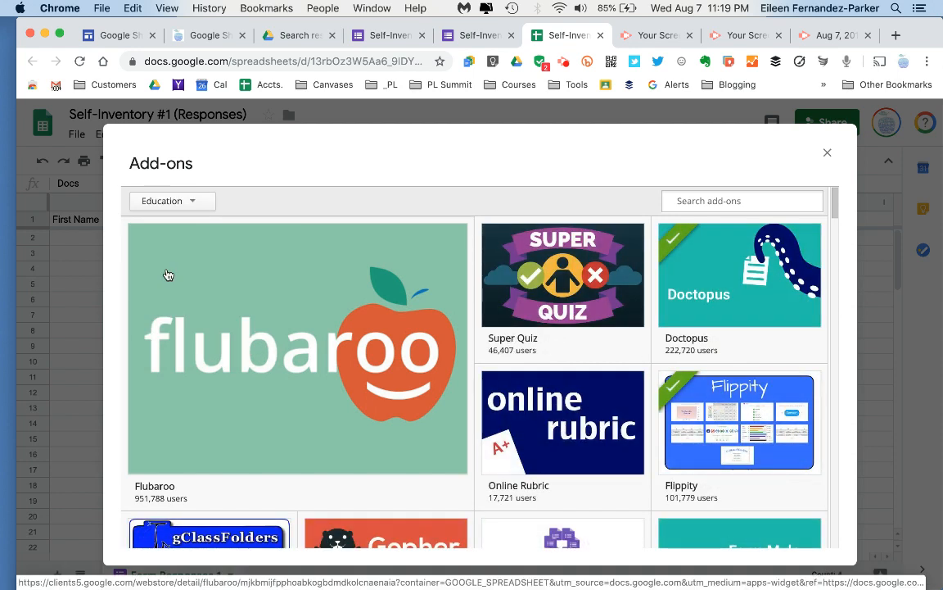
# Browse the available Education add-ons and return to the beginning of the list
pyautogui.scroll(-5, 473, 432)
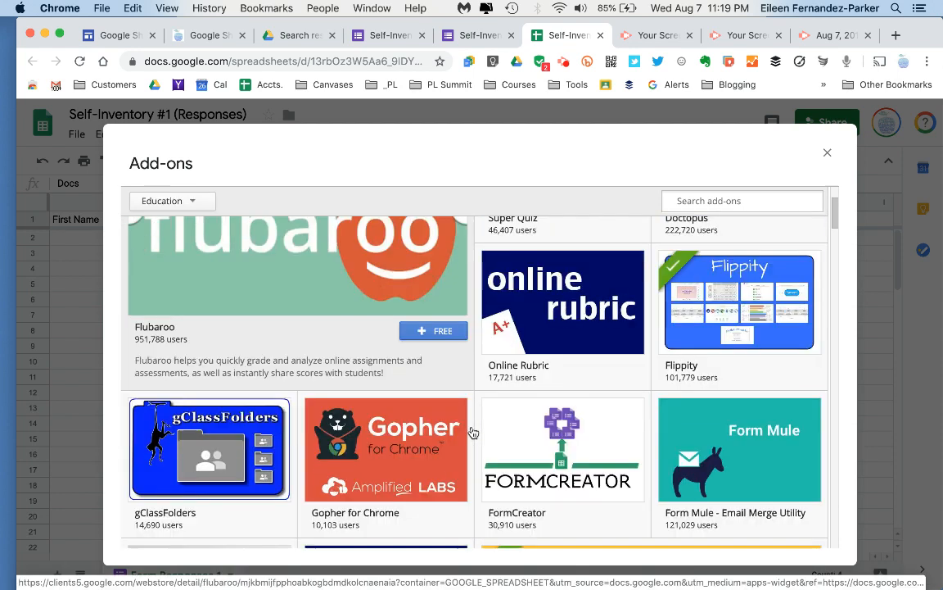
pyautogui.scroll(-10, 473, 432)
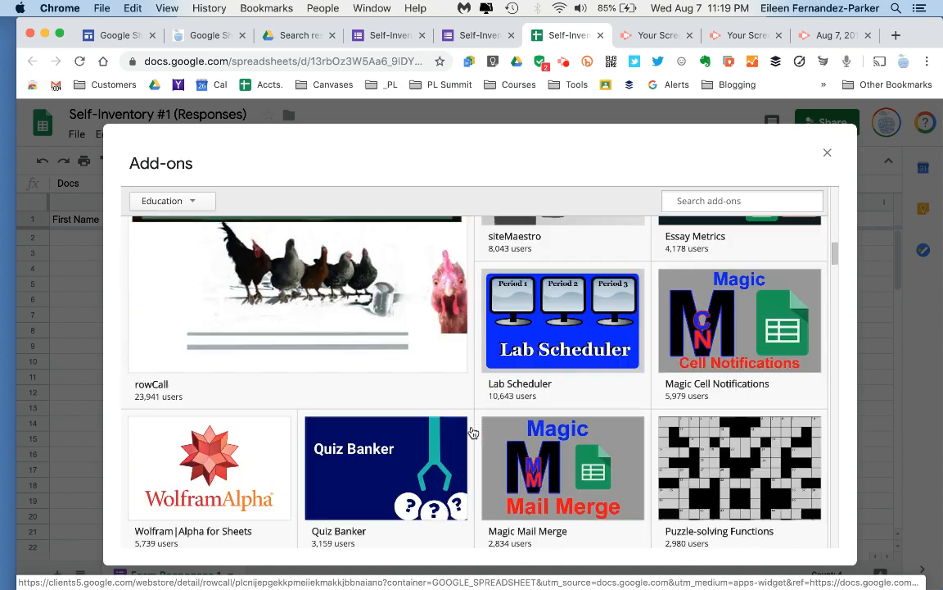
pyautogui.scroll(-10, 473, 433)
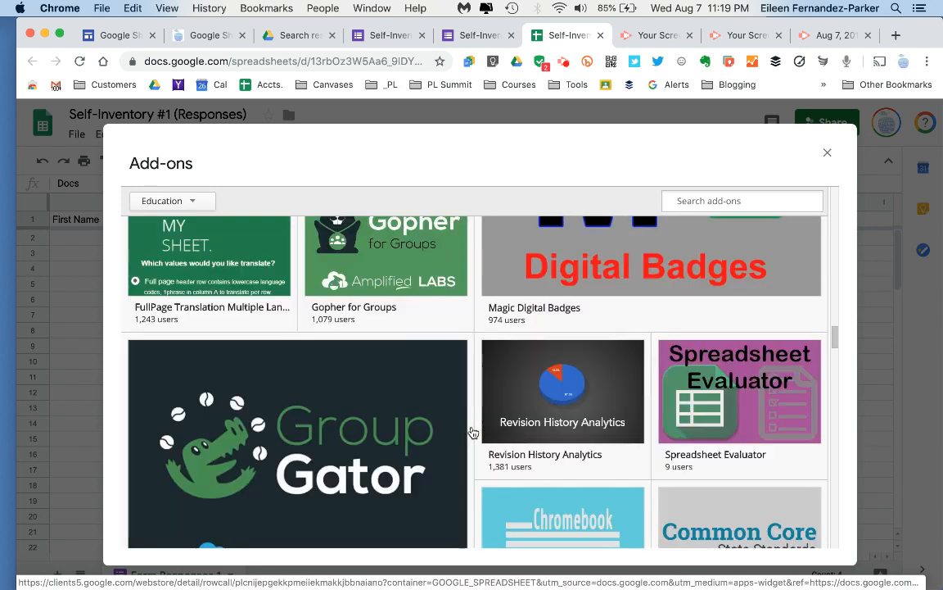
pyautogui.scroll(-10, 473, 432)
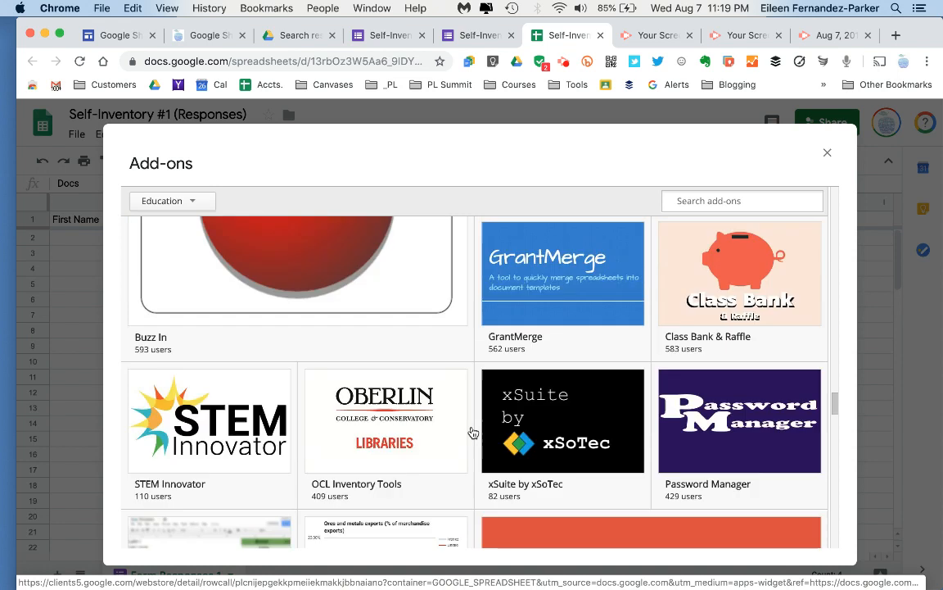
pyautogui.scroll(-10, 473, 433)
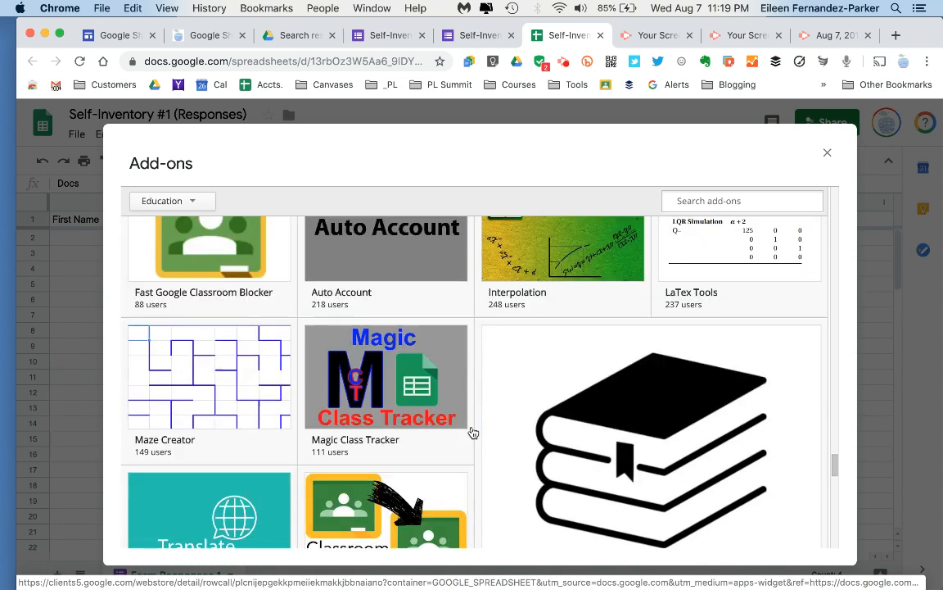
pyautogui.scroll(-10, 473, 432)
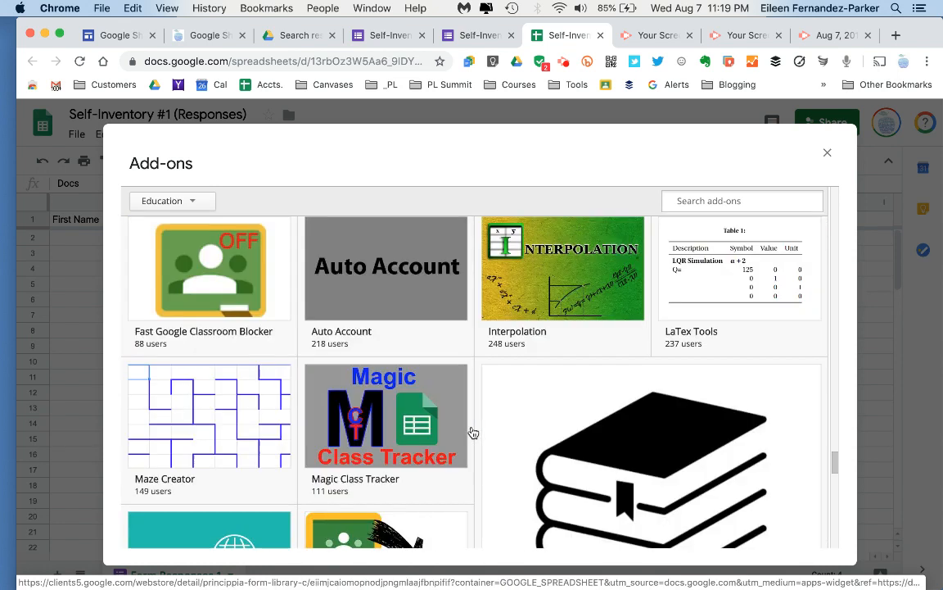
pyautogui.scroll(20, 473, 433)
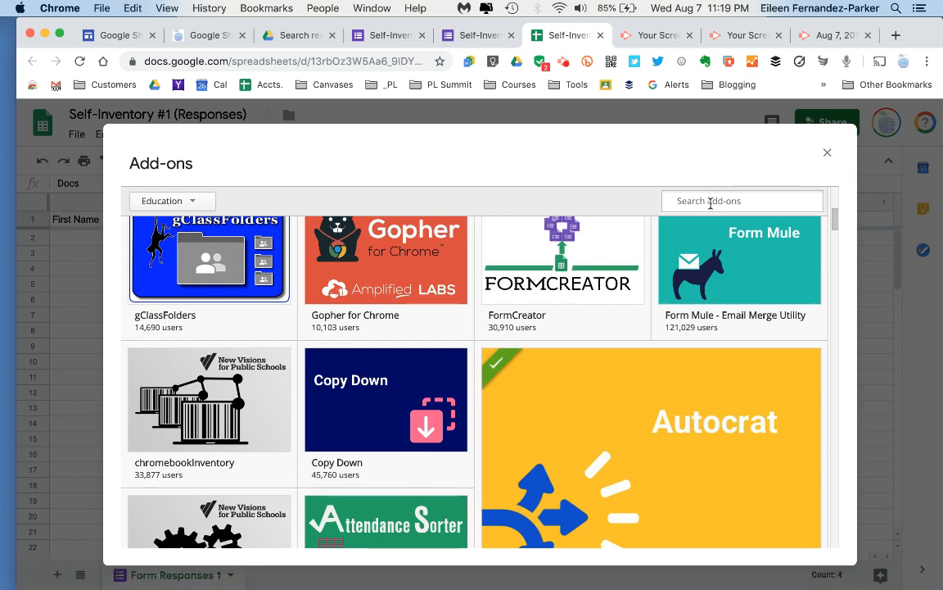
# Search the add-on store for "autocrat" and open the Autocrat add-on's details
pyautogui.write('auto')
pyautogui.press('BackSpace')
pyautogui.press('BackSpace')
pyautogui.press('BackSpace')
pyautogui.press('BackSpace')
pyautogui.write('autocrat')
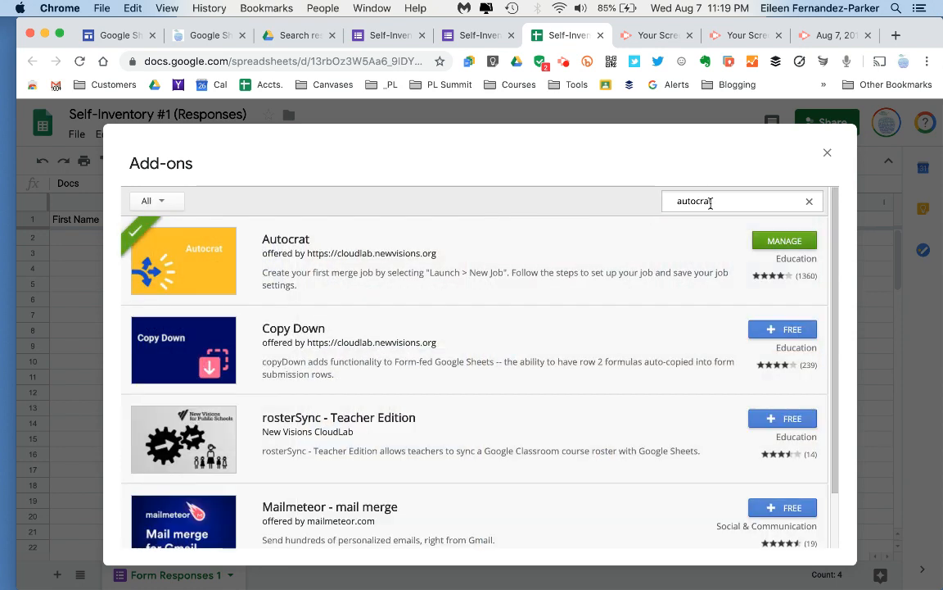
pyautogui.click(185, 276)
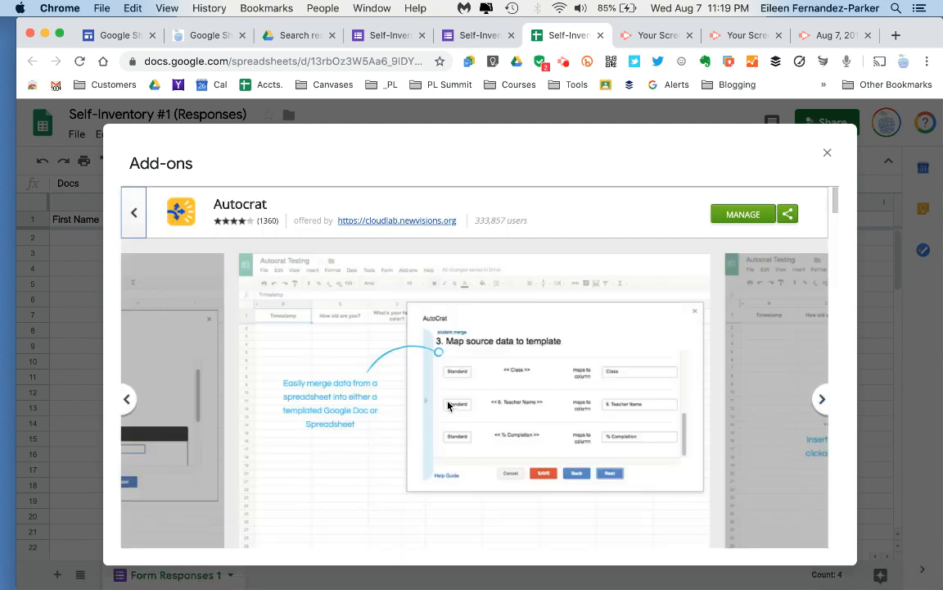
# Look through Autocrat's preview images up to the one on destination folders and dynamic folder references
pyautogui.click(819, 400)
pyautogui.click(818, 400)
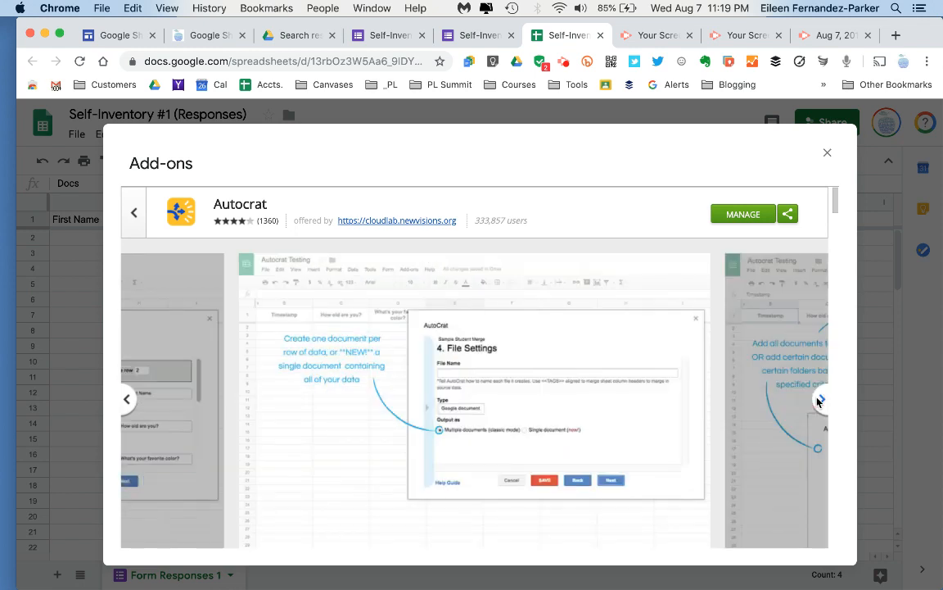
pyautogui.click(819, 400)
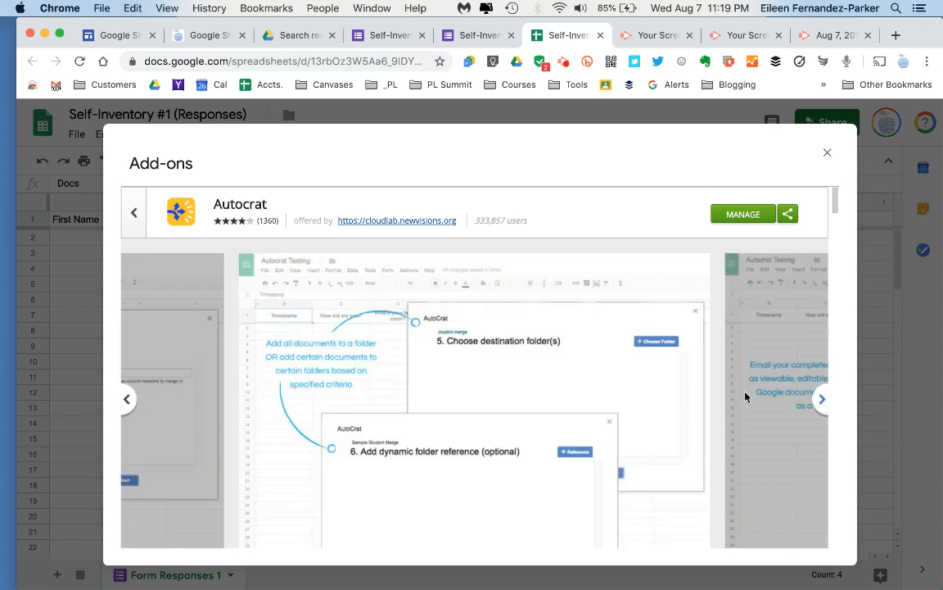
pyautogui.moveTo(271, 347); pyautogui.dragTo(375, 354)
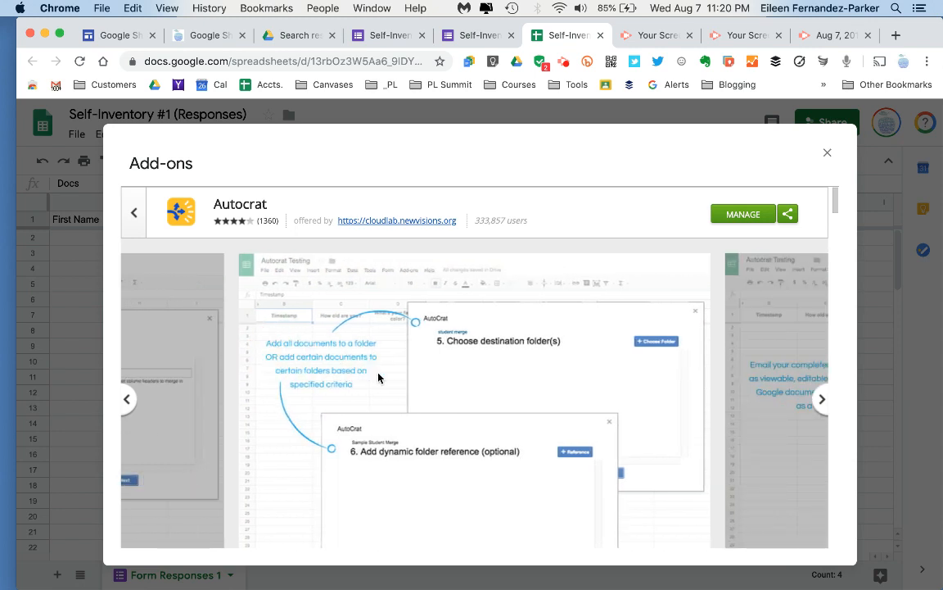
# Read Autocrat's overview text and its user reviews
pyautogui.scroll(-5, 606, 438)
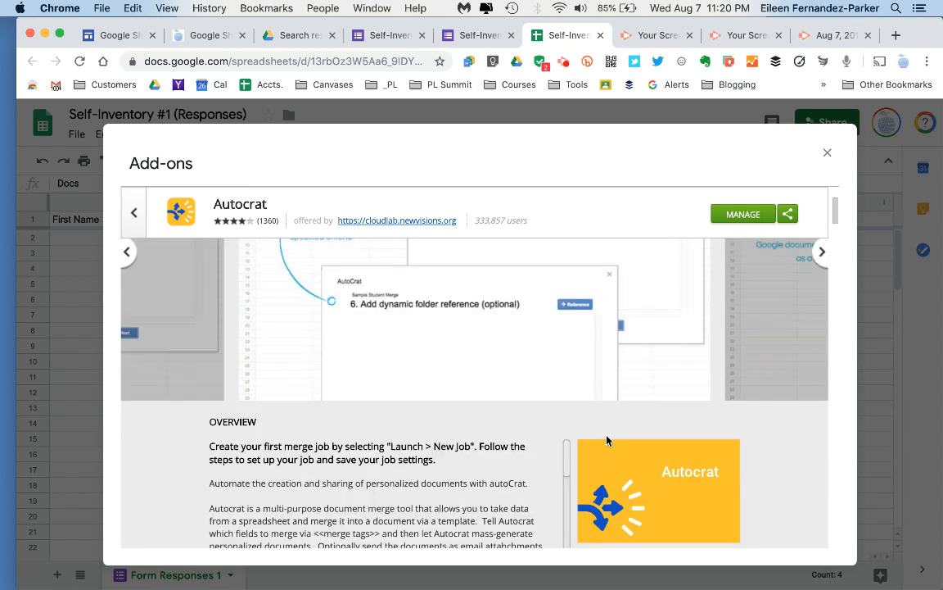
pyautogui.scroll(1, 607, 440)
pyautogui.moveTo(205, 280); pyautogui.dragTo(464, 386)
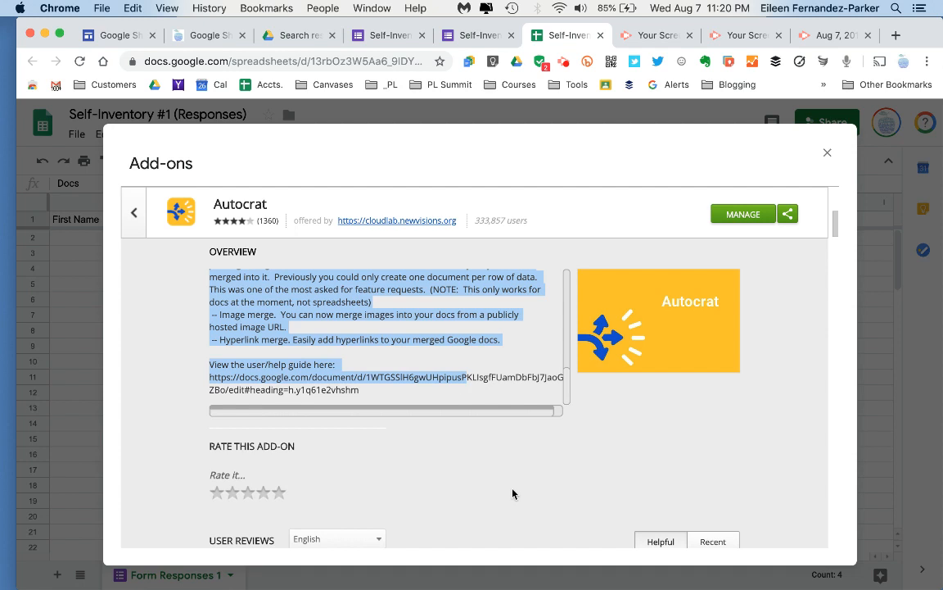
pyautogui.scroll(-5, 512, 493)
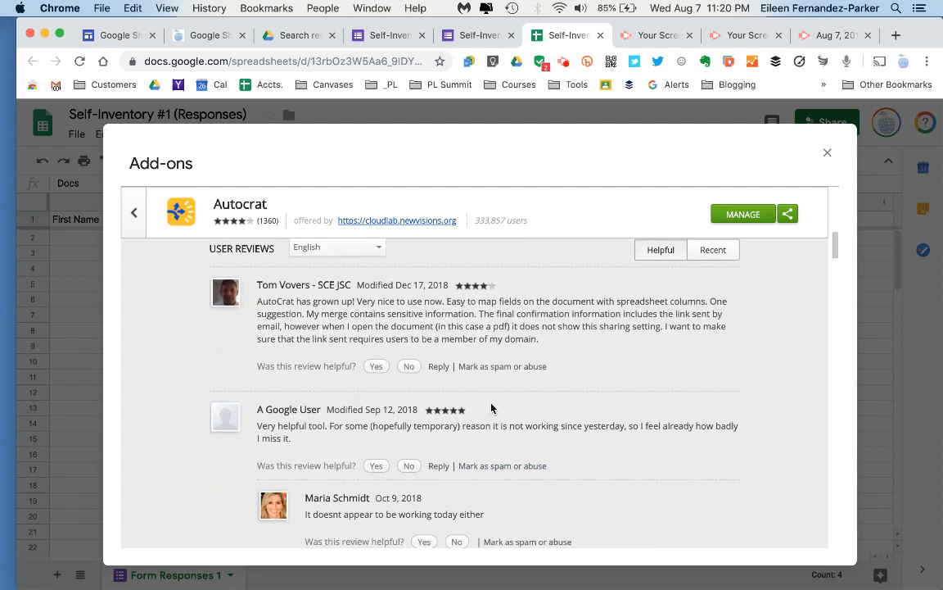
pyautogui.scroll(4, 587, 490)
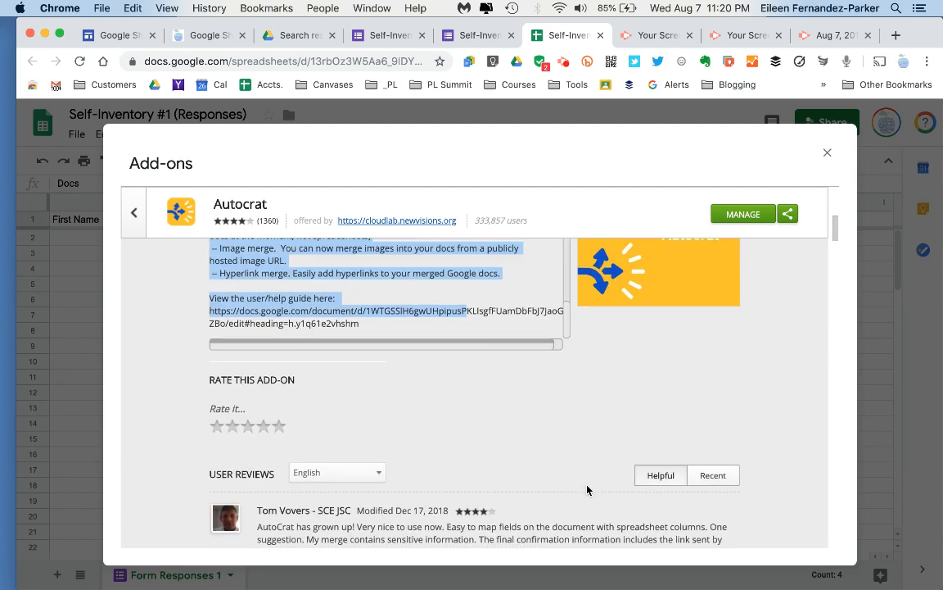
# Check Autocrat's star rating and number of reviews, and close the add-on store
pyautogui.scroll(4, 416, 420)
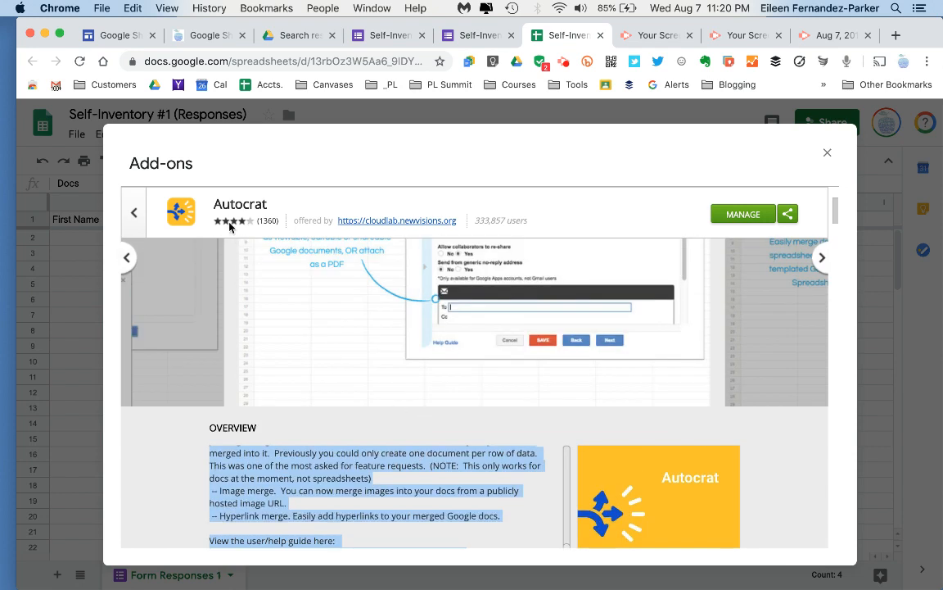
pyautogui.click(230, 226)
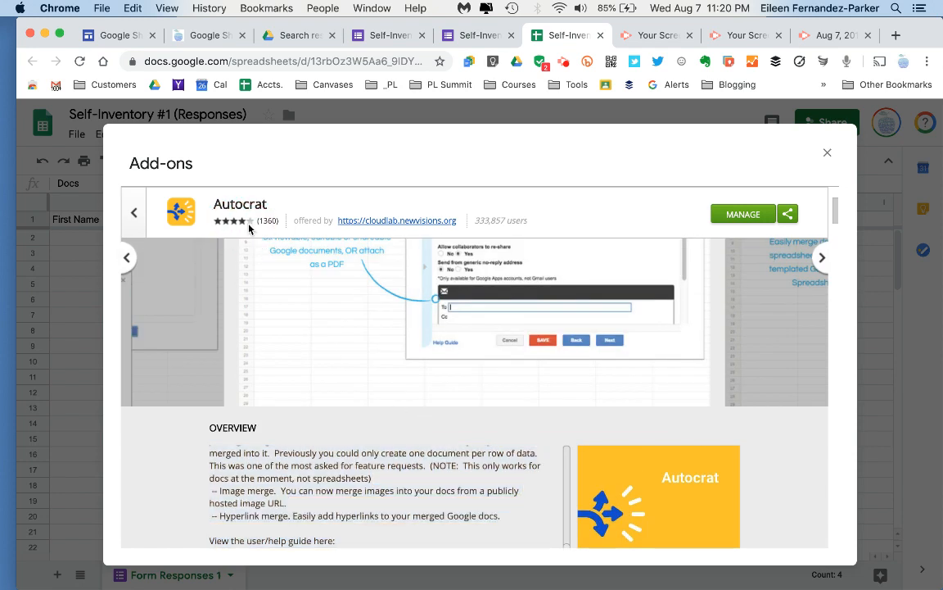
pyautogui.click(270, 224)
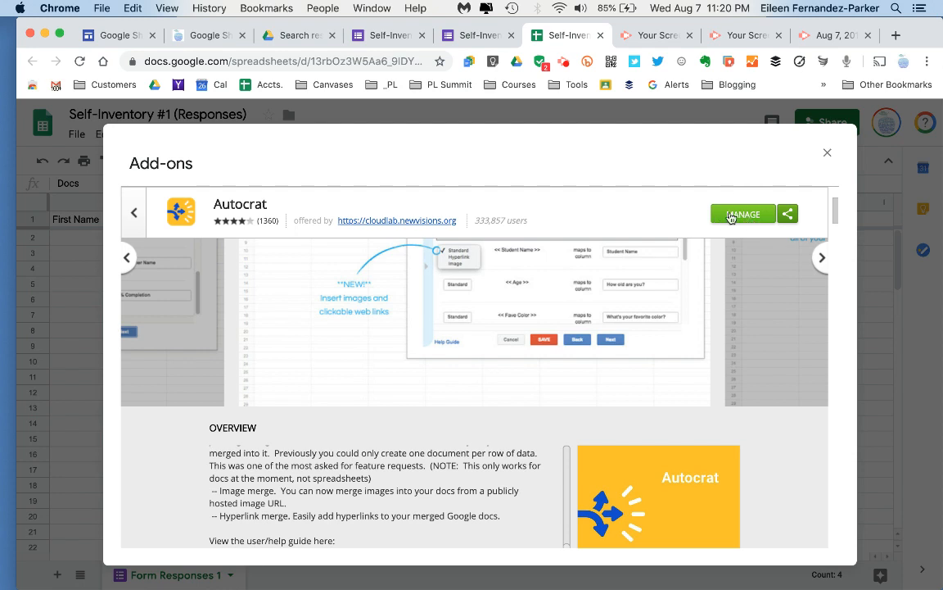
pyautogui.click(743, 223)
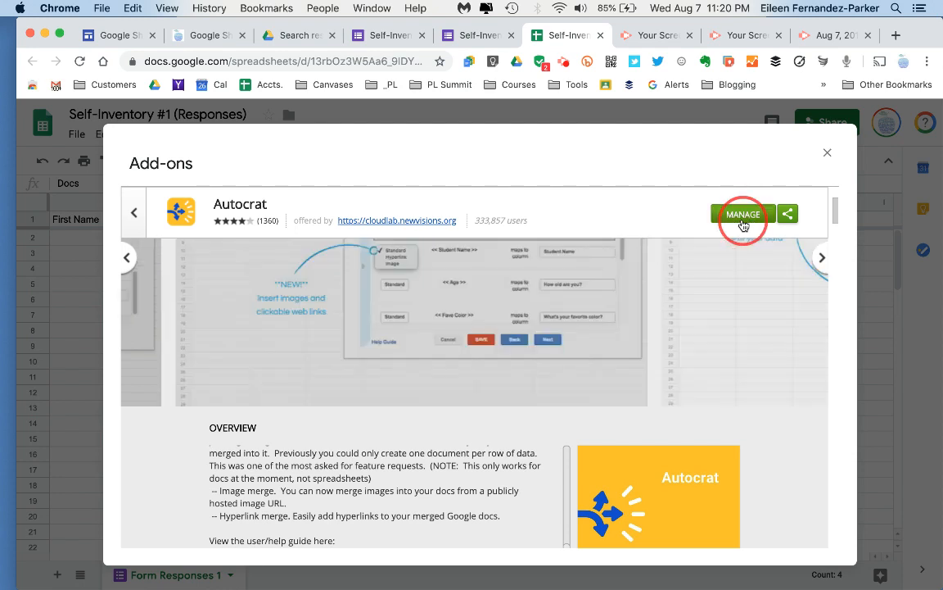
pyautogui.click(828, 155)
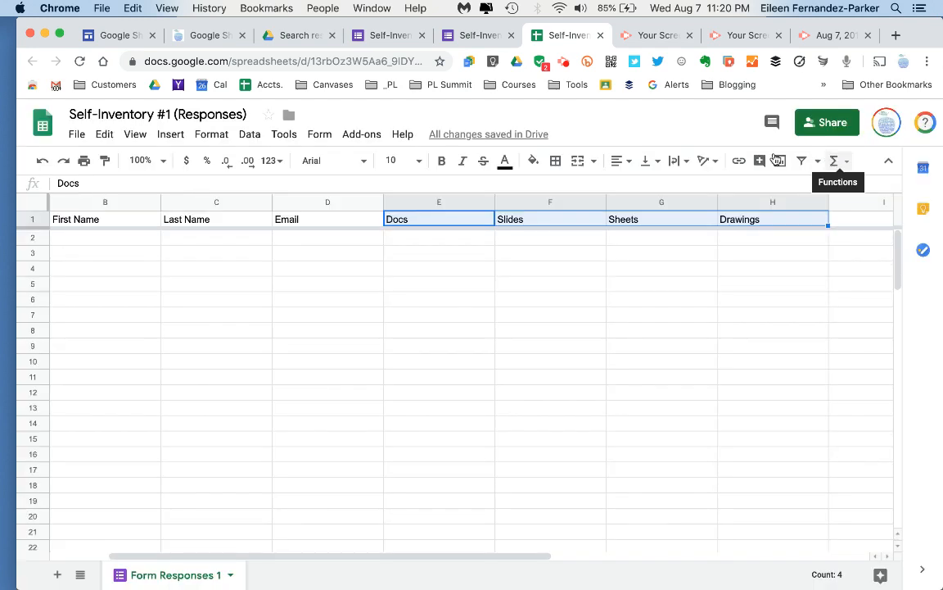
# Find the free AppFollow: Add-on for ASO and App Reports in the add-on store and start installing it
pyautogui.click(360, 138)
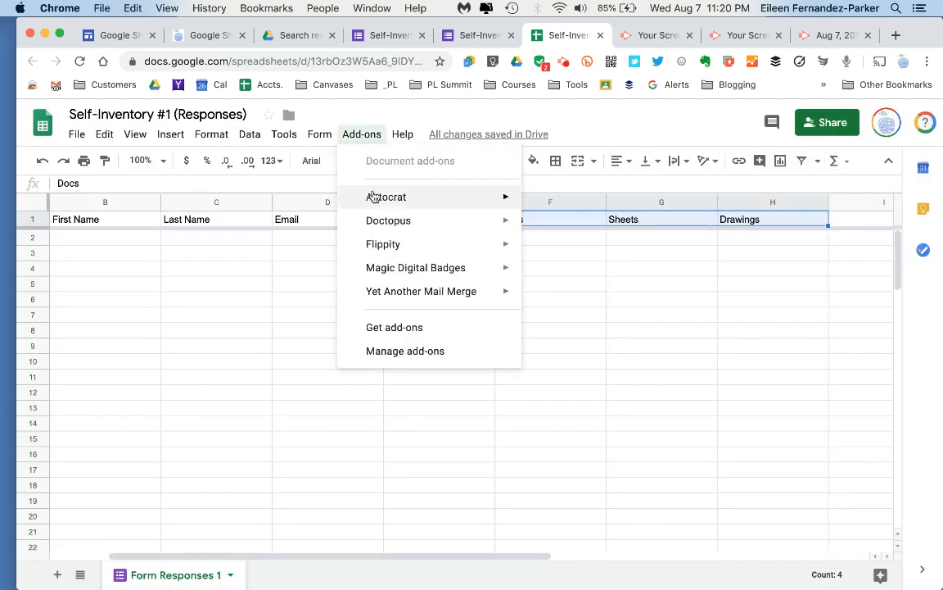
pyautogui.click(390, 327)
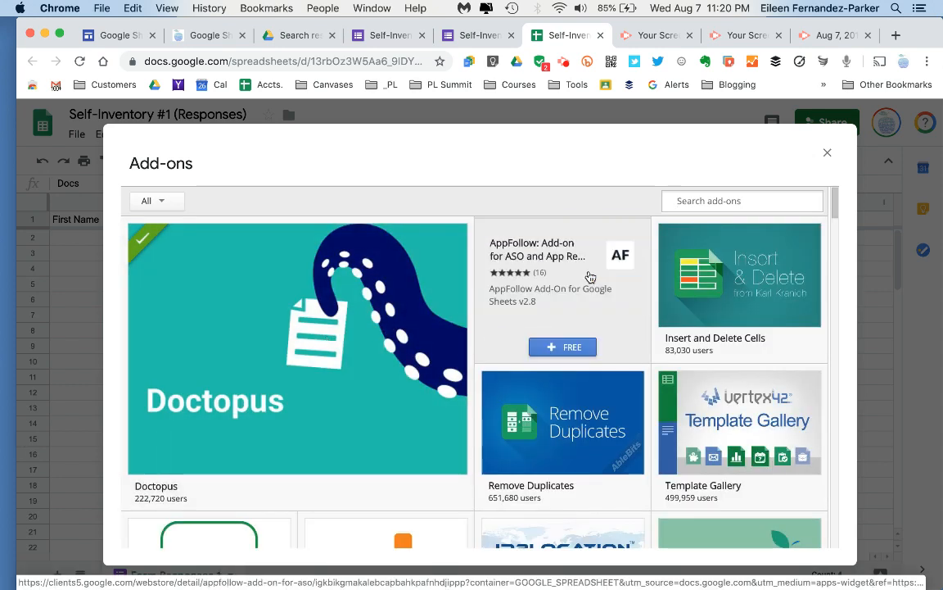
pyautogui.click(589, 277)
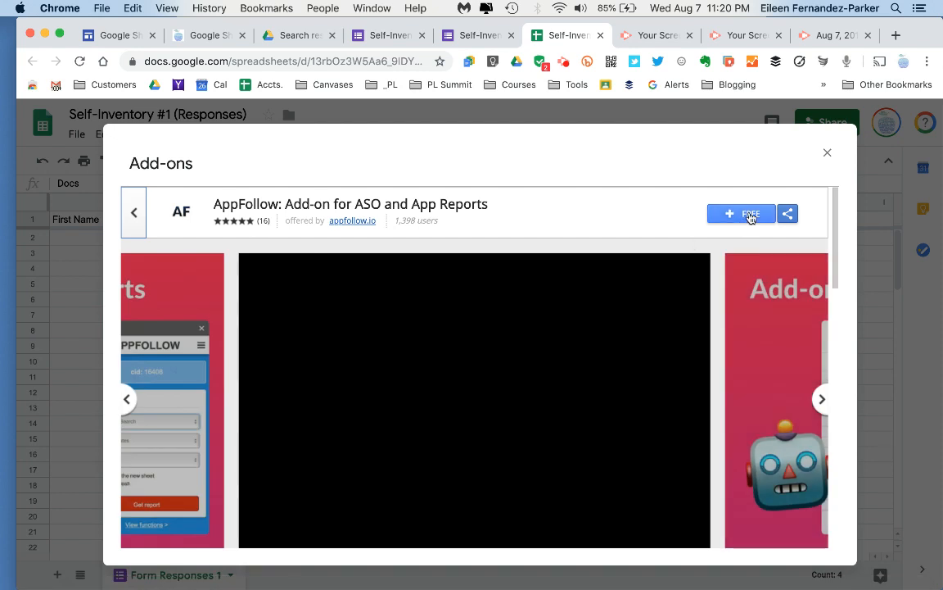
pyautogui.click(750, 219)
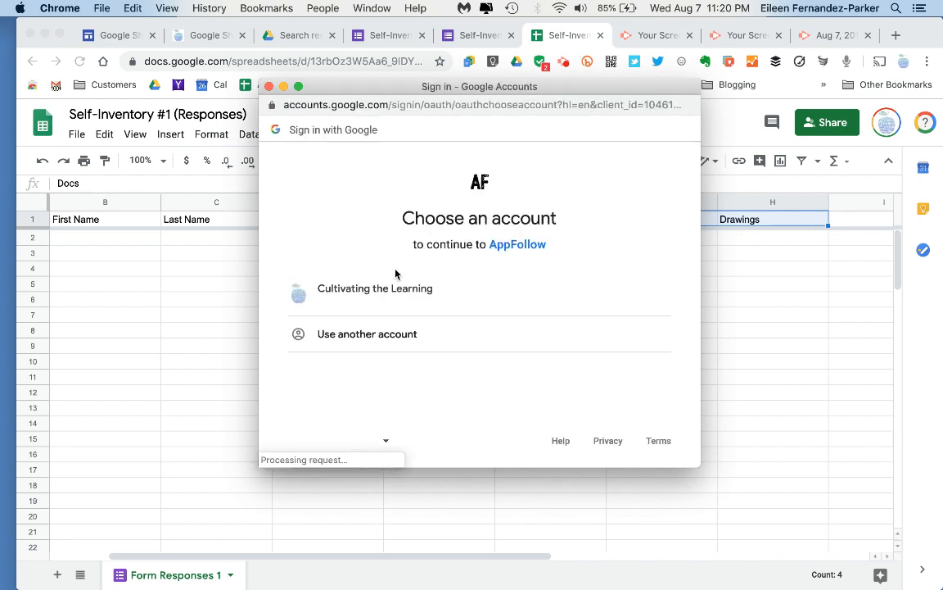
# Choose the Google account for AppFollow, review the requested permissions and allow the access
pyautogui.click(382, 294)
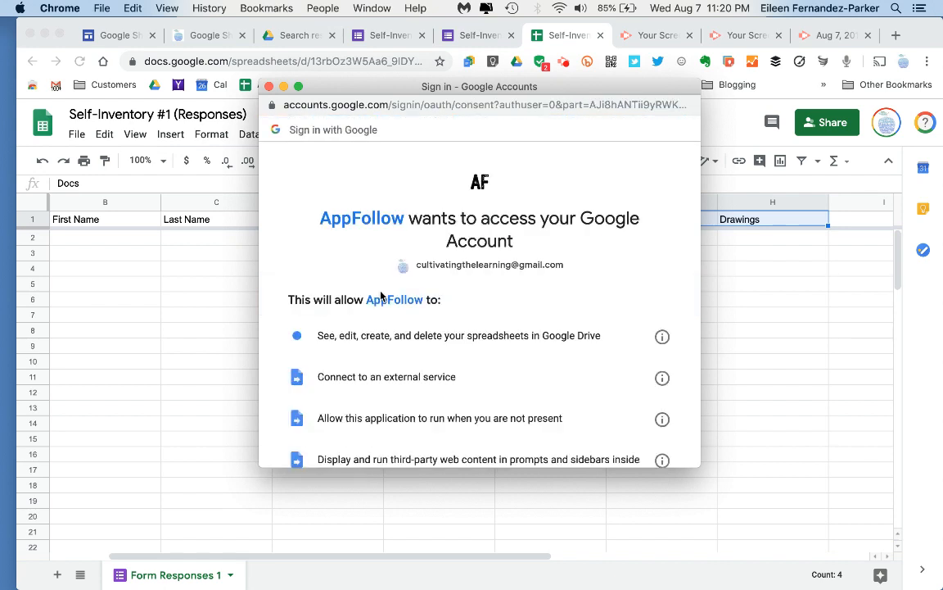
pyautogui.scroll(-4, 458, 387)
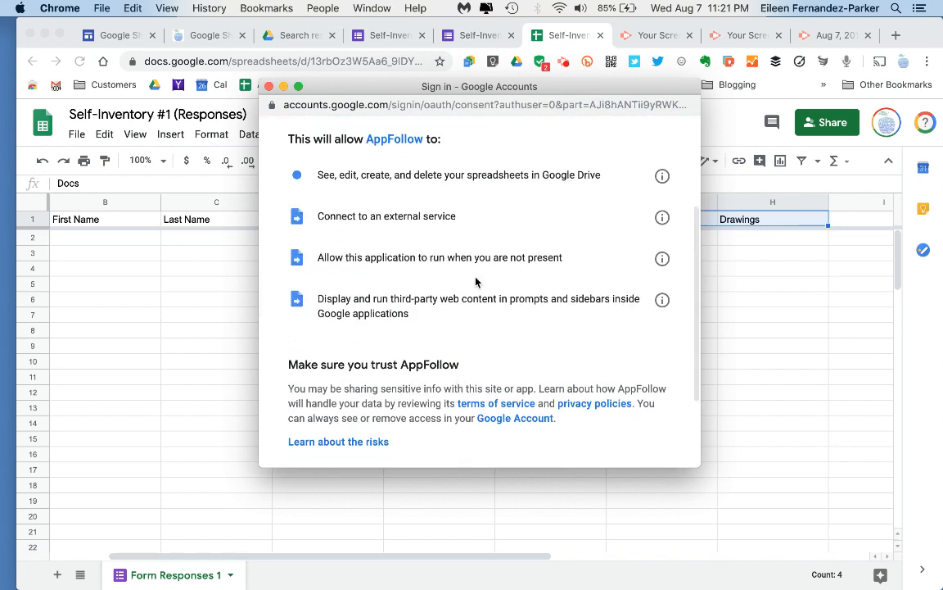
pyautogui.scroll(-3, 548, 336)
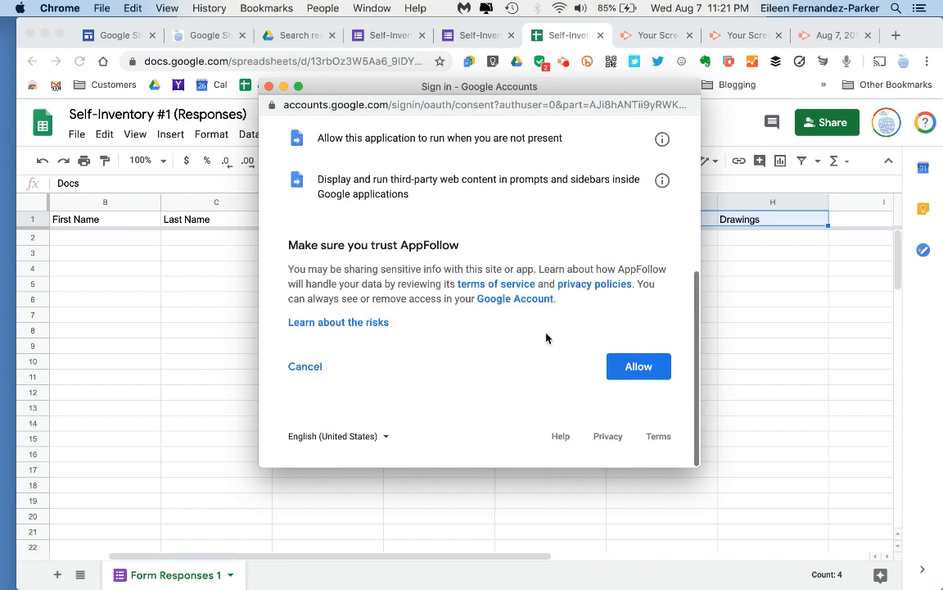
pyautogui.click(640, 376)
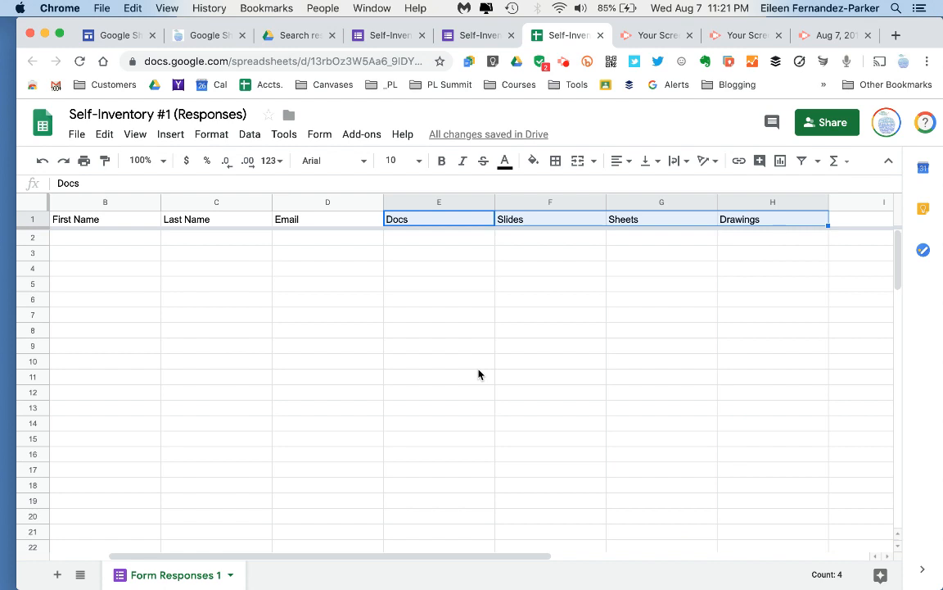
# Dismiss the AppFollow introduction, launch Autocrat to view its merge jobs window, and close that window
pyautogui.click(358, 137)
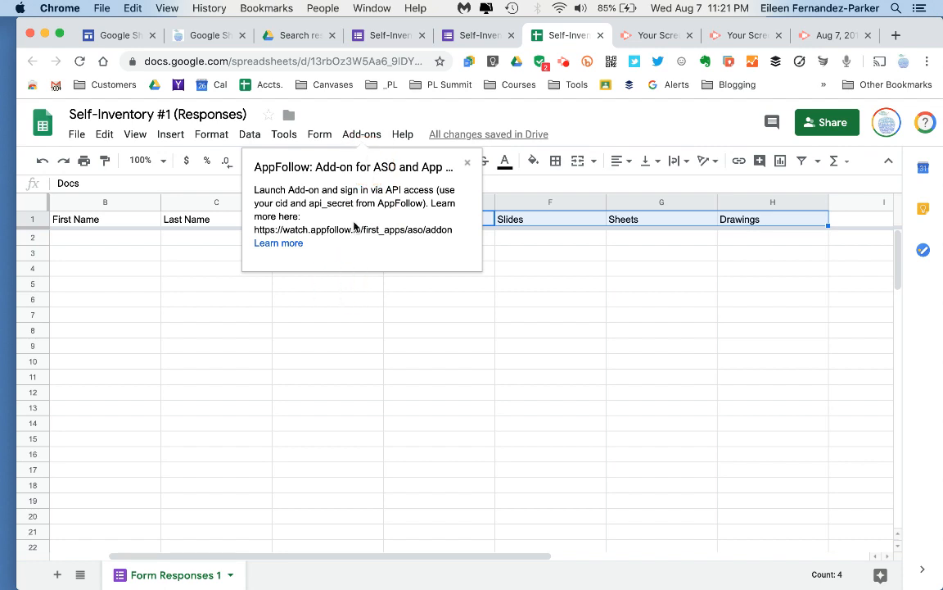
pyautogui.click(354, 134)
pyautogui.click(353, 135)
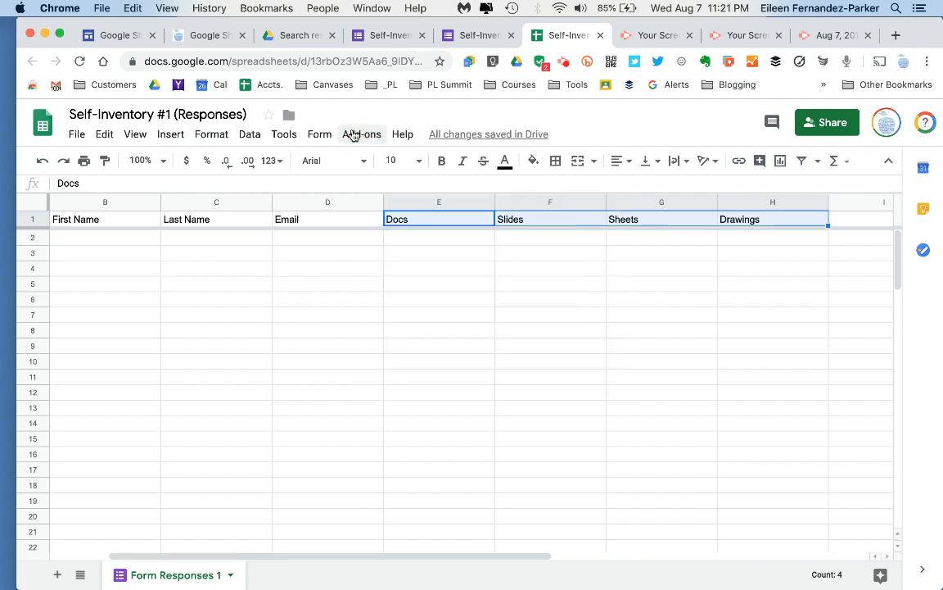
pyautogui.click(353, 135)
pyautogui.moveTo(390, 219)
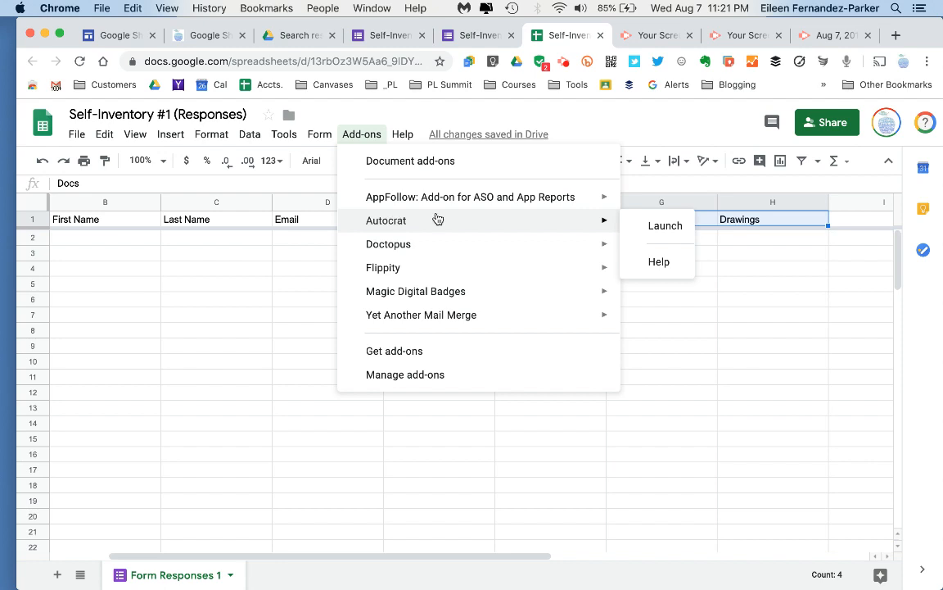
pyautogui.click(662, 226)
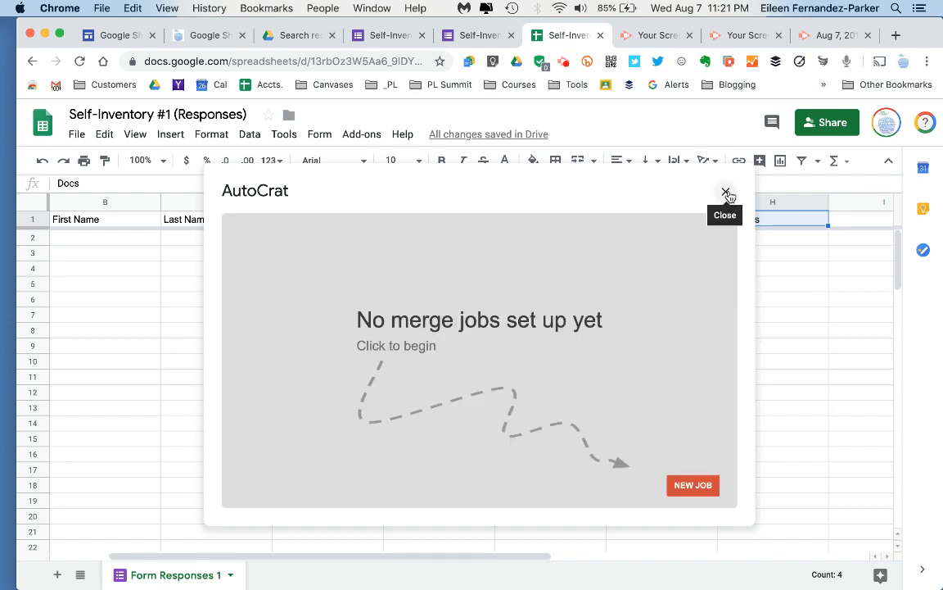
pyautogui.click(725, 192)
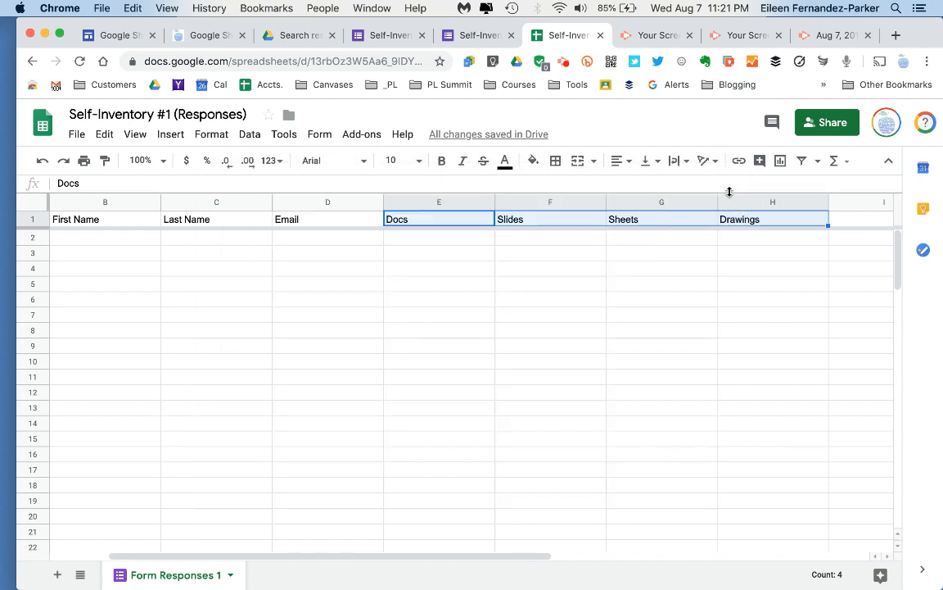